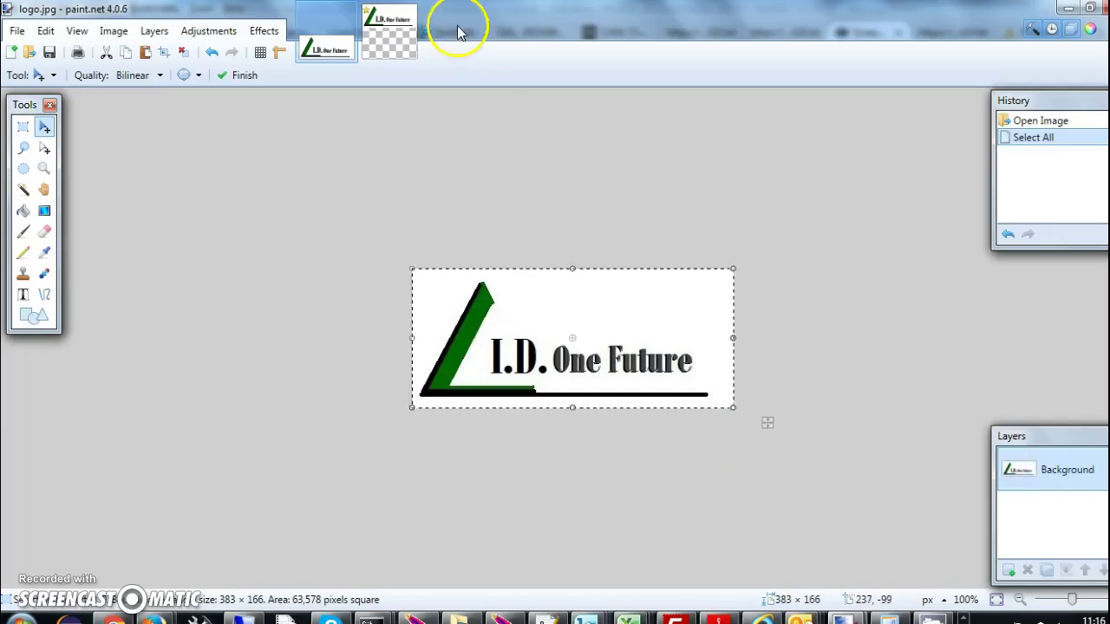
- Close logo.jpg and the Untitled image, discarding the untitled image's changes
click(345, 13)
click(349, 12)
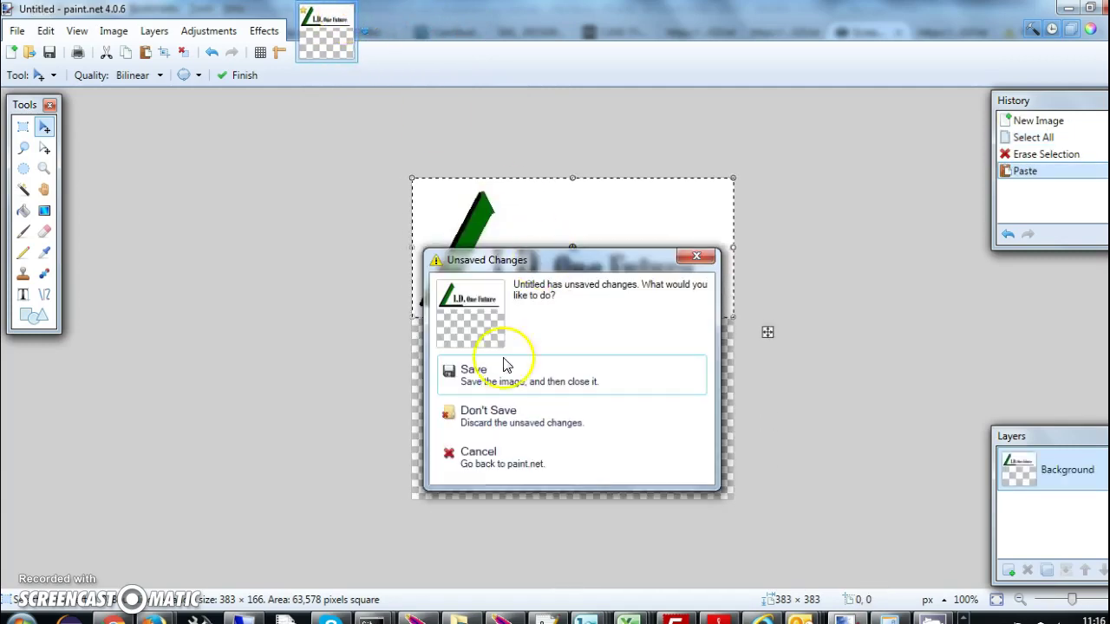
click(486, 415)
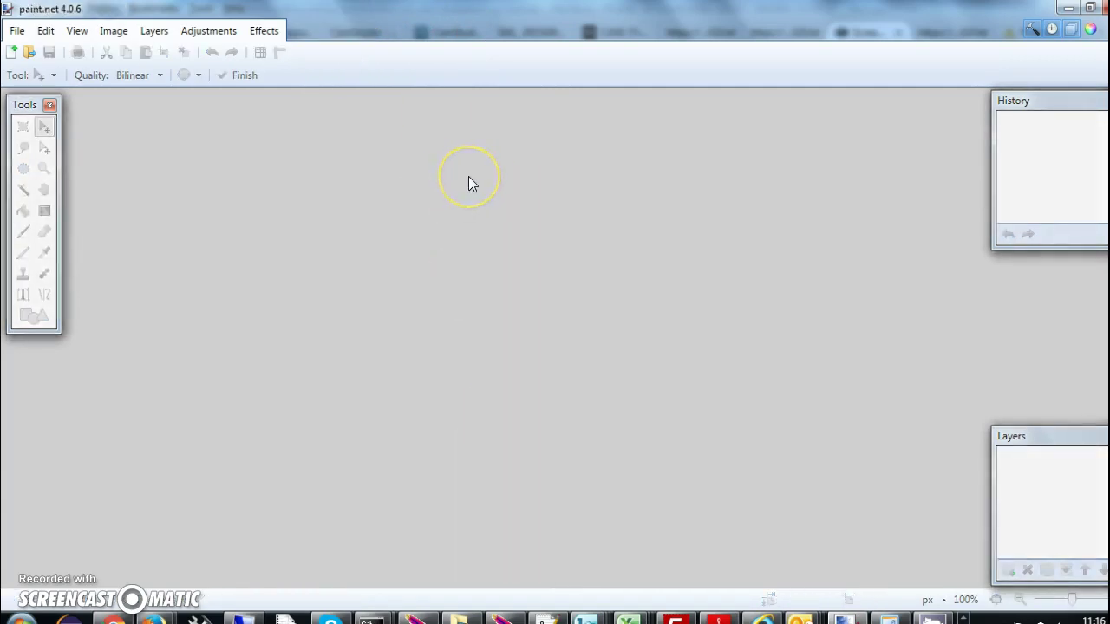
- Search Google for paint.net and open the getpaint.net paint.net 4.0.6 download page
click(447, 203)
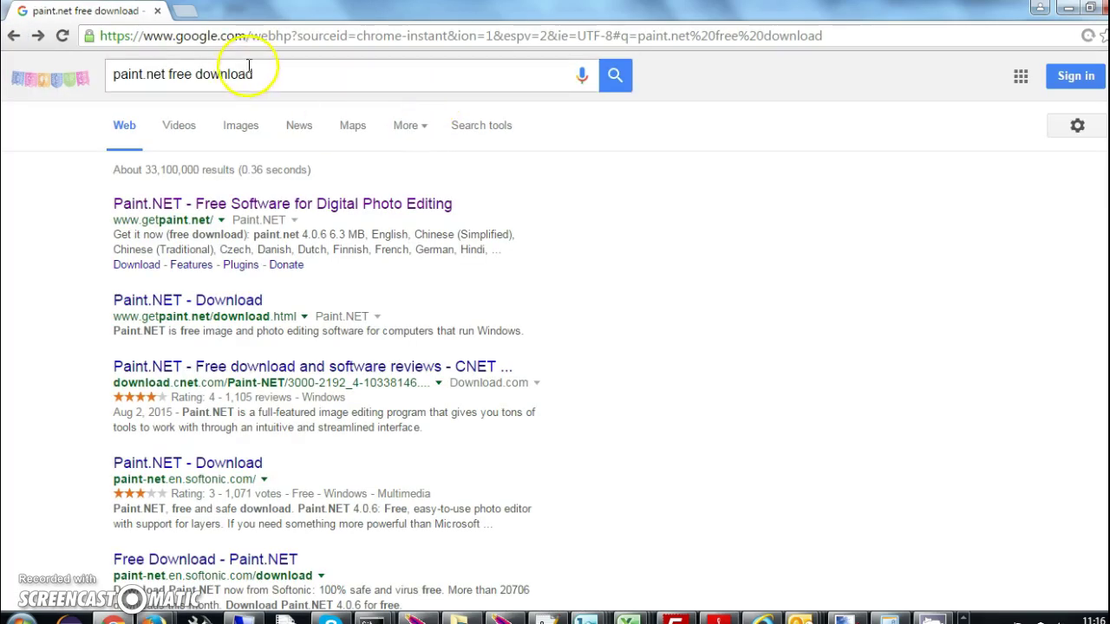
click(277, 75)
drag(278, 75, 105, 73)
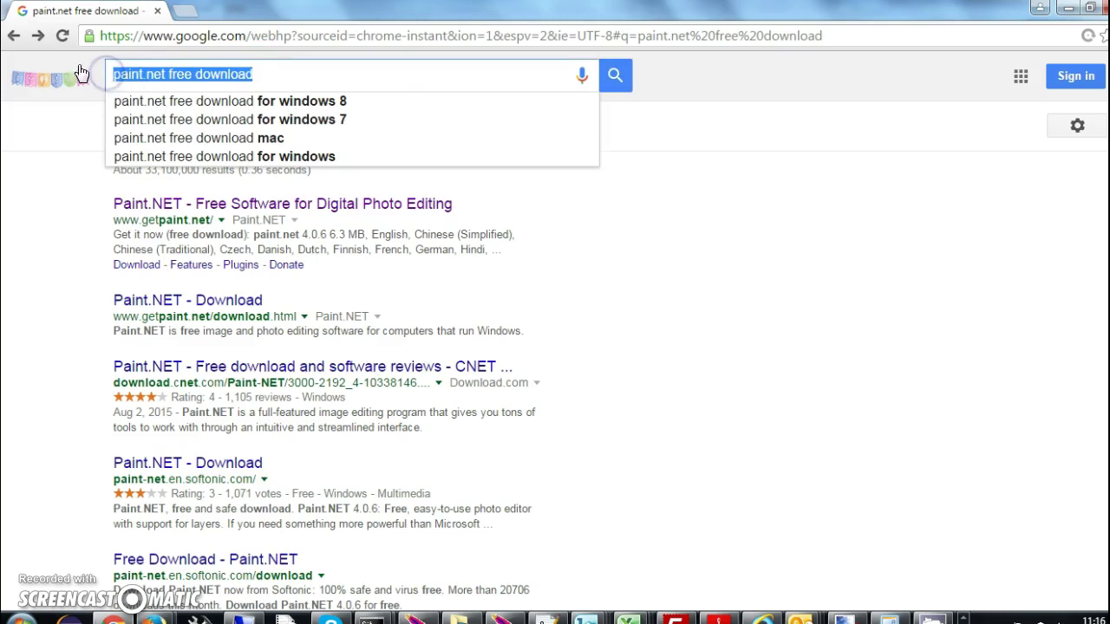
click(379, 210)
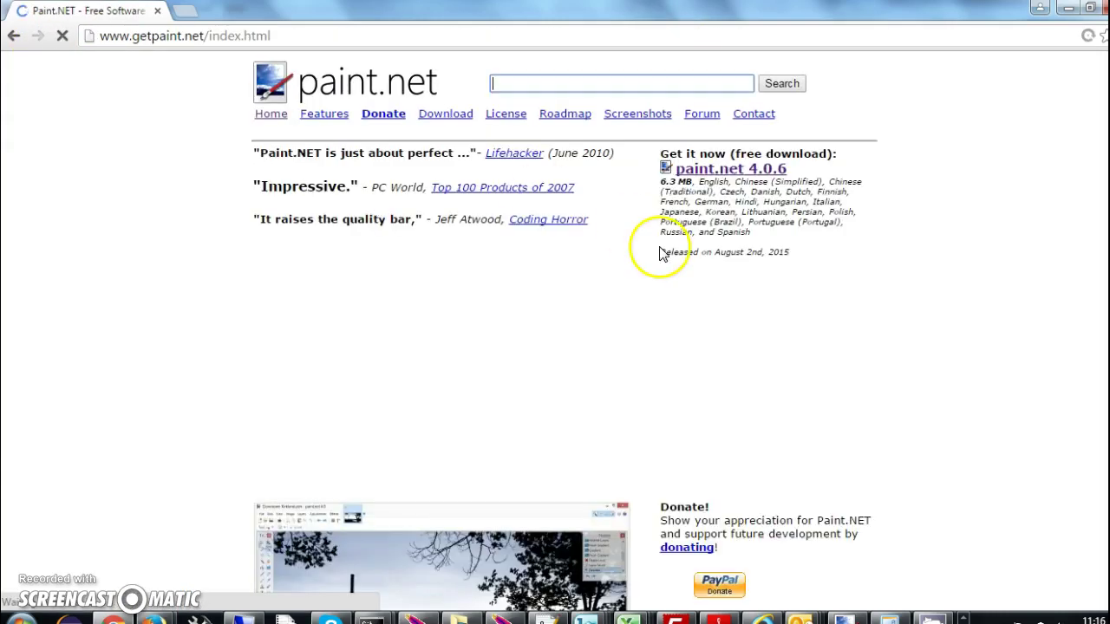
click(733, 176)
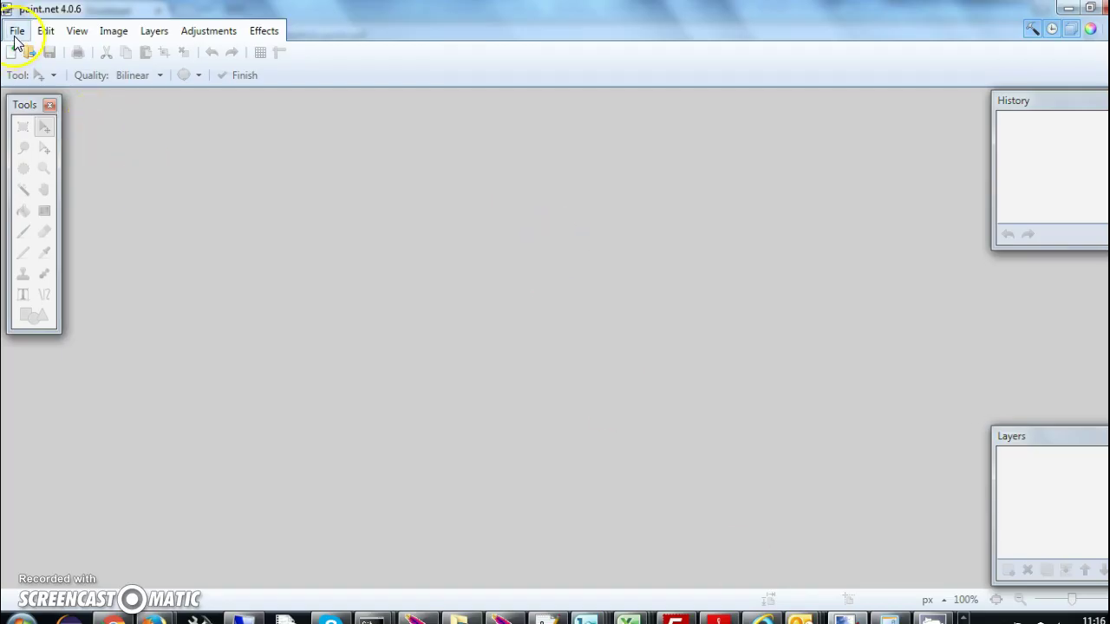
- Reopen logo.jpg from the recent images list
click(13, 32)
mouse_move(134, 91)
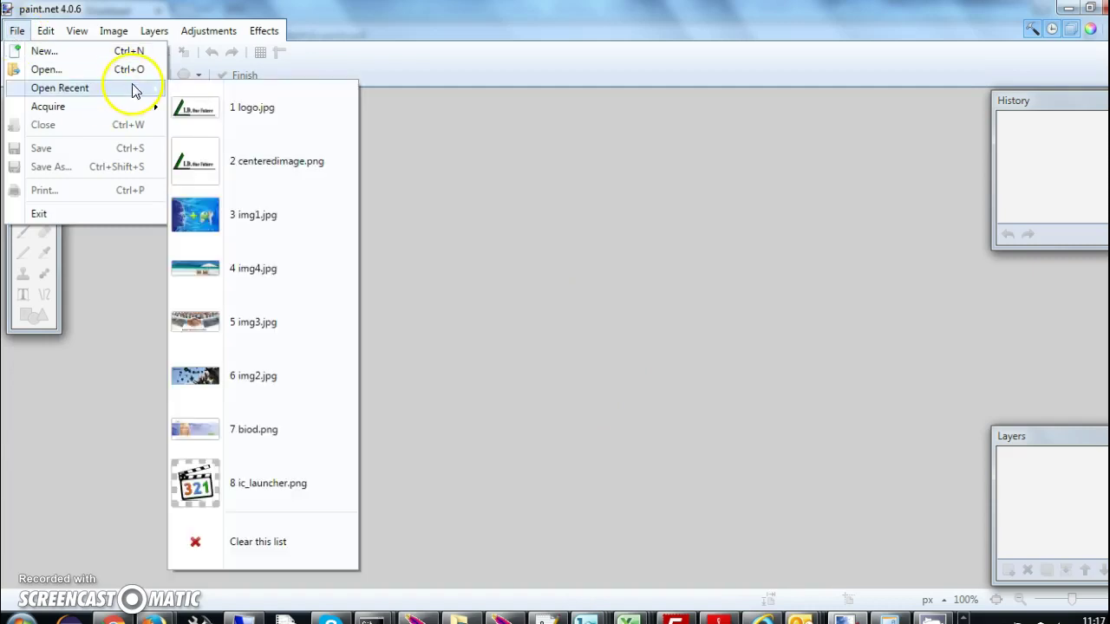
click(238, 113)
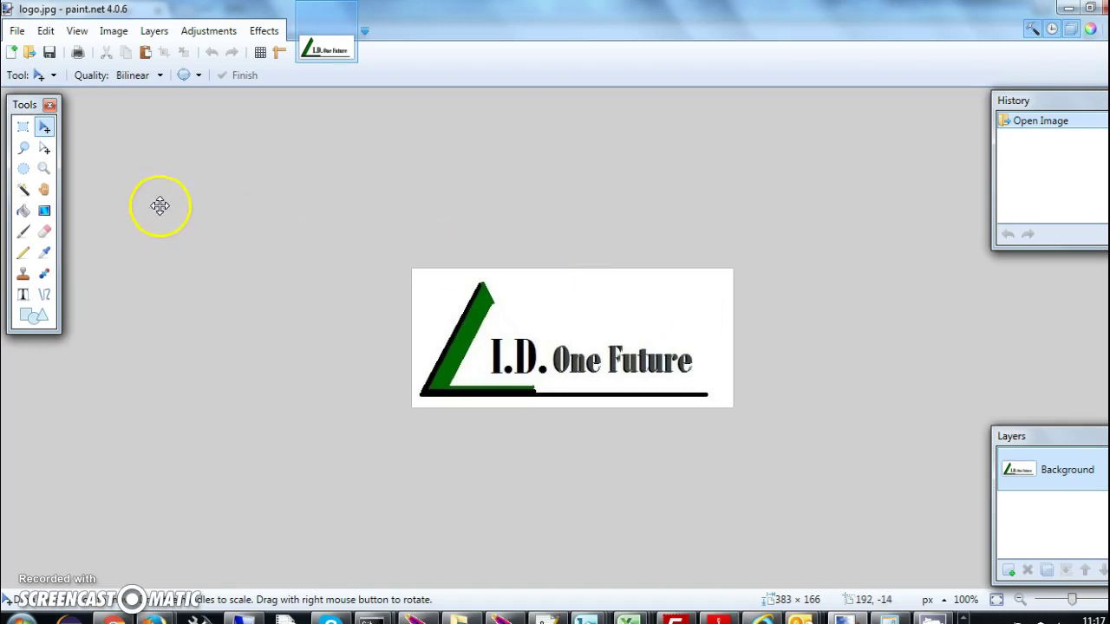
- Create a new 383 × 383 pixel image at 300 pixels/inch
click(17, 31)
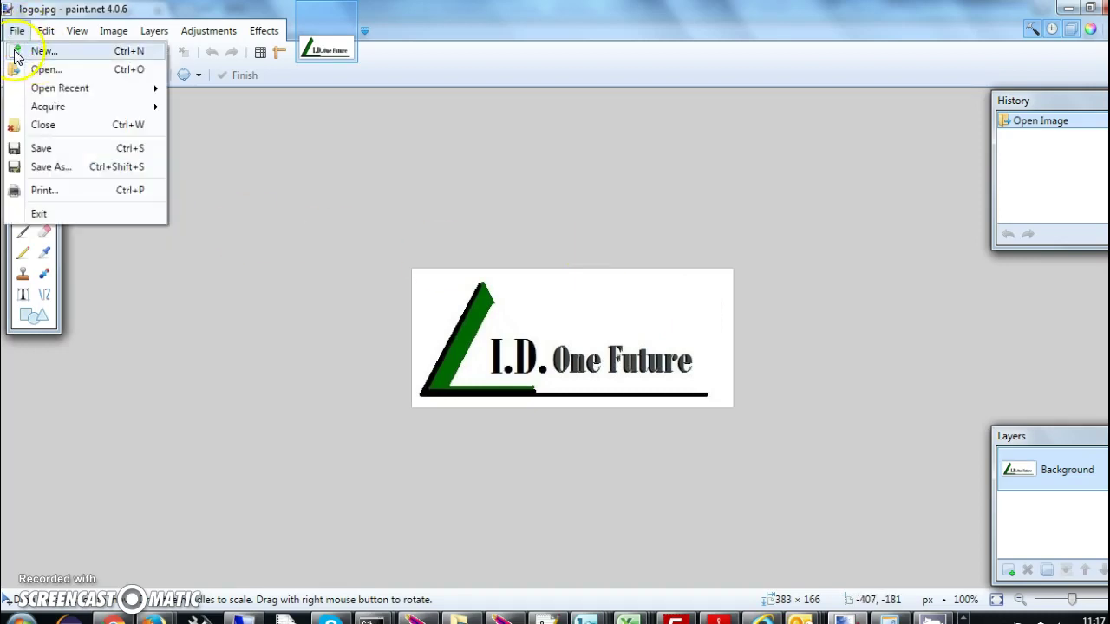
click(19, 51)
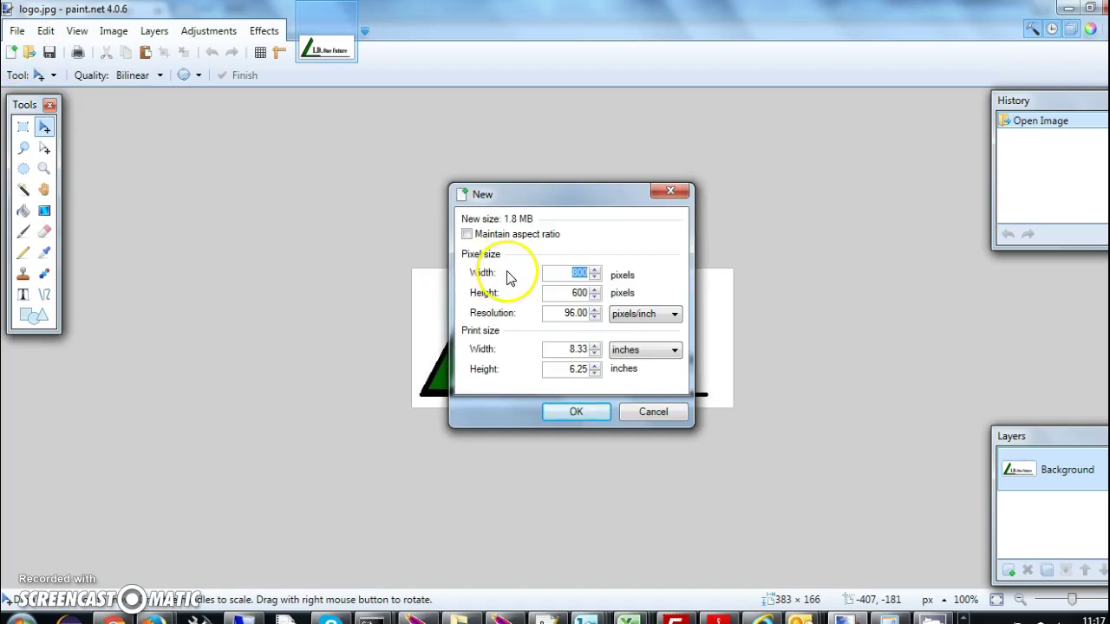
double_click(559, 292)
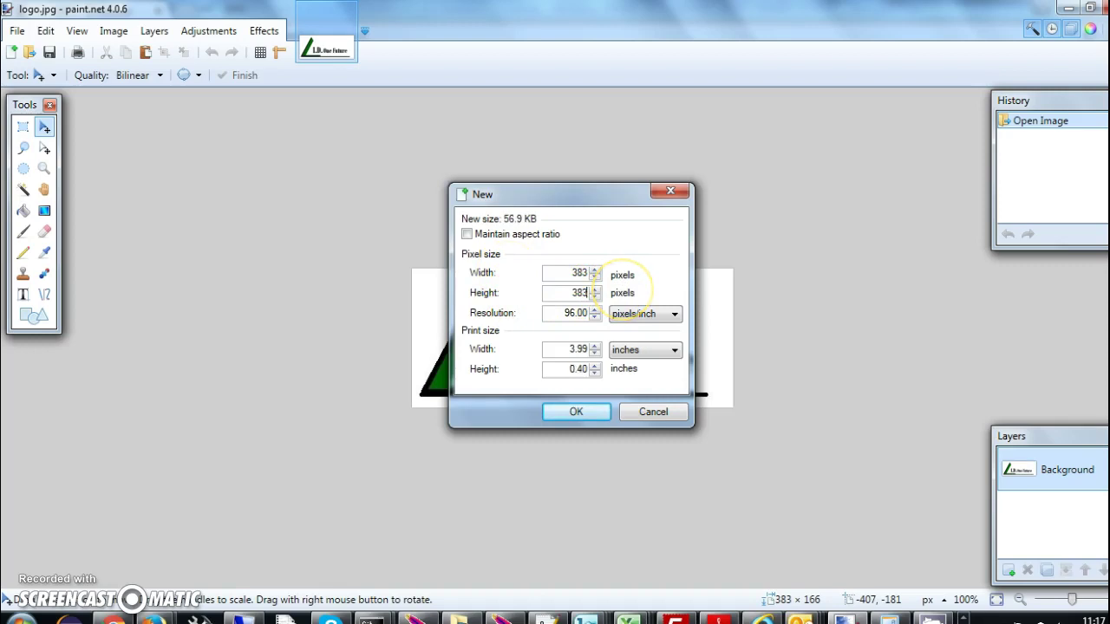
double_click(568, 312)
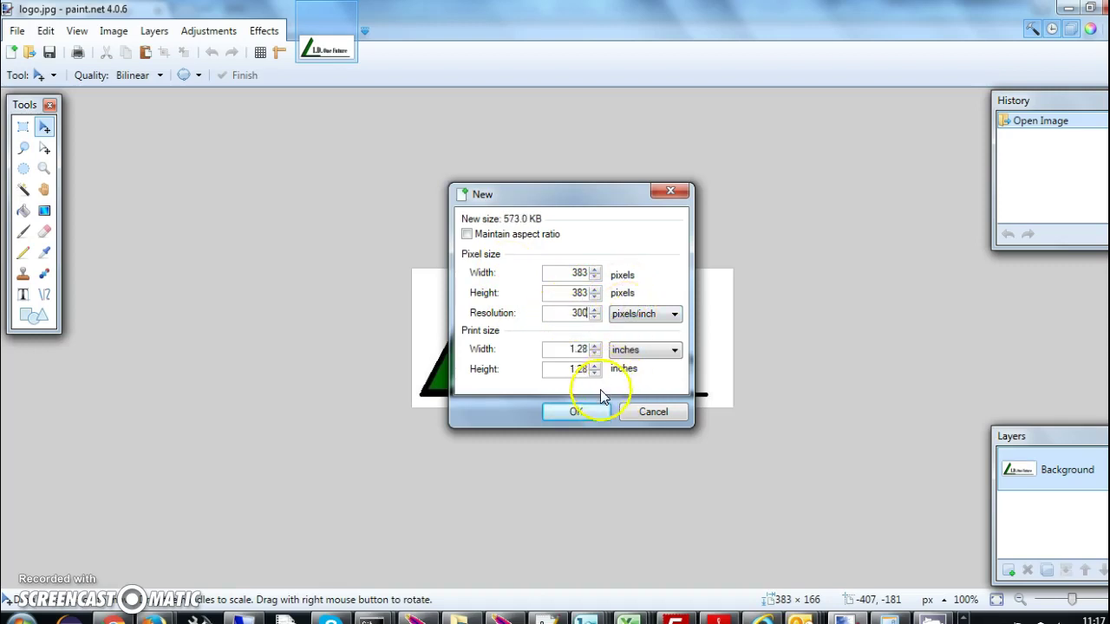
click(576, 414)
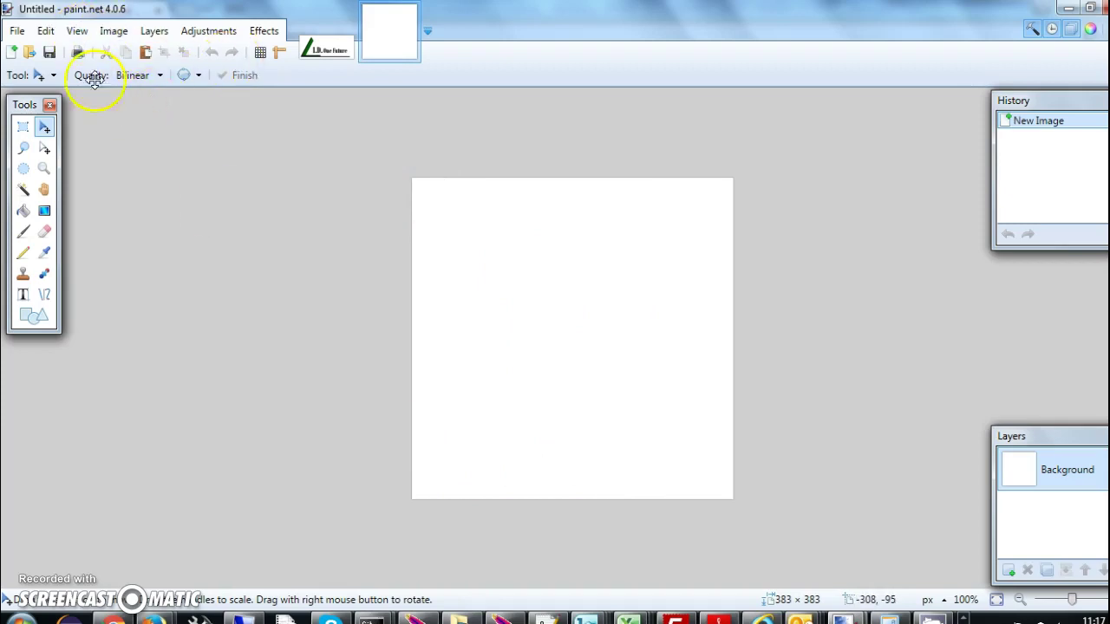
- Select and cut the entire new canvas to transparency, then return to logo.jpg
click(45, 33)
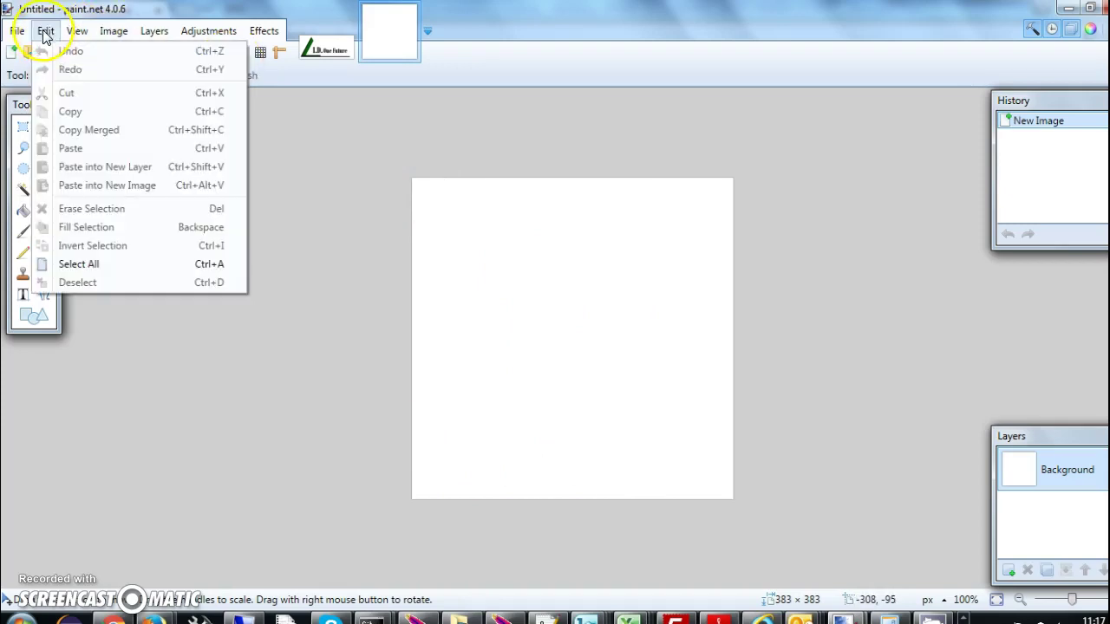
click(109, 265)
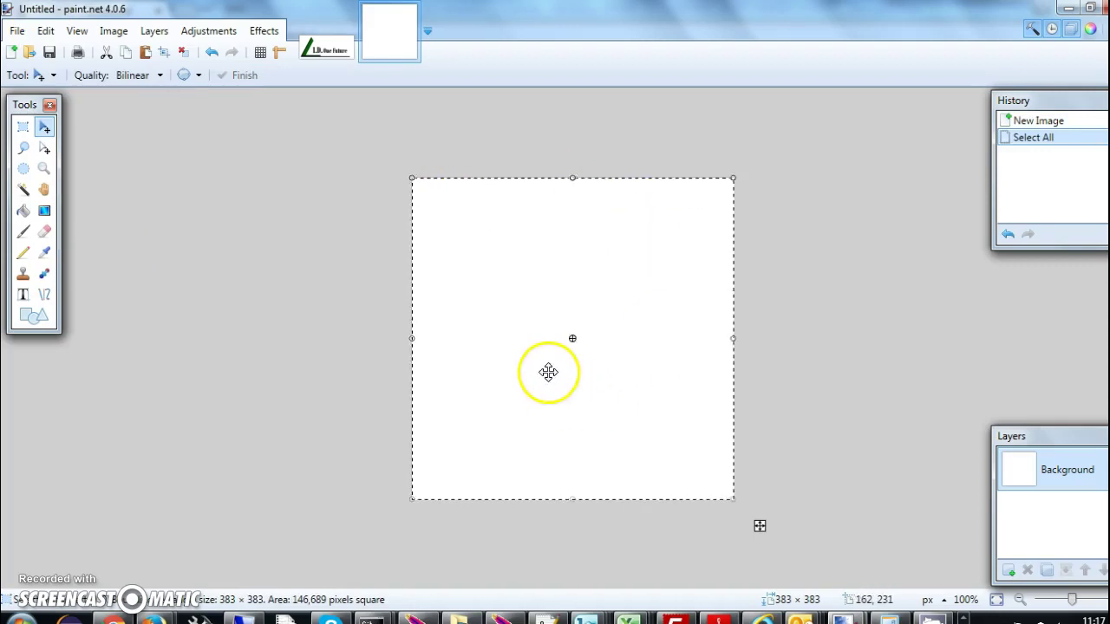
click(106, 53)
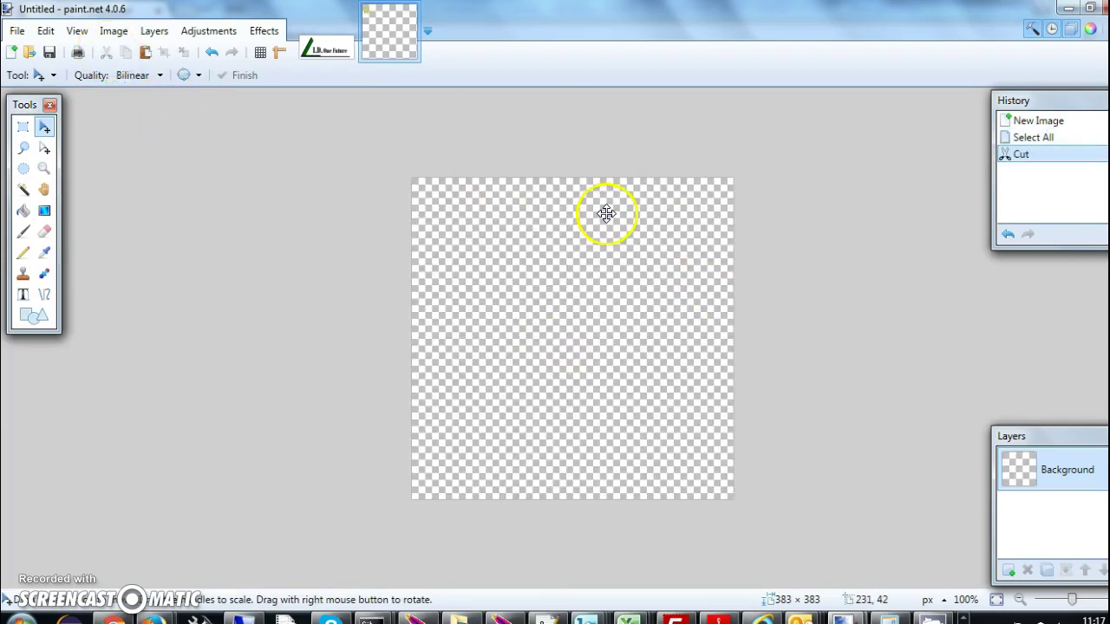
click(329, 53)
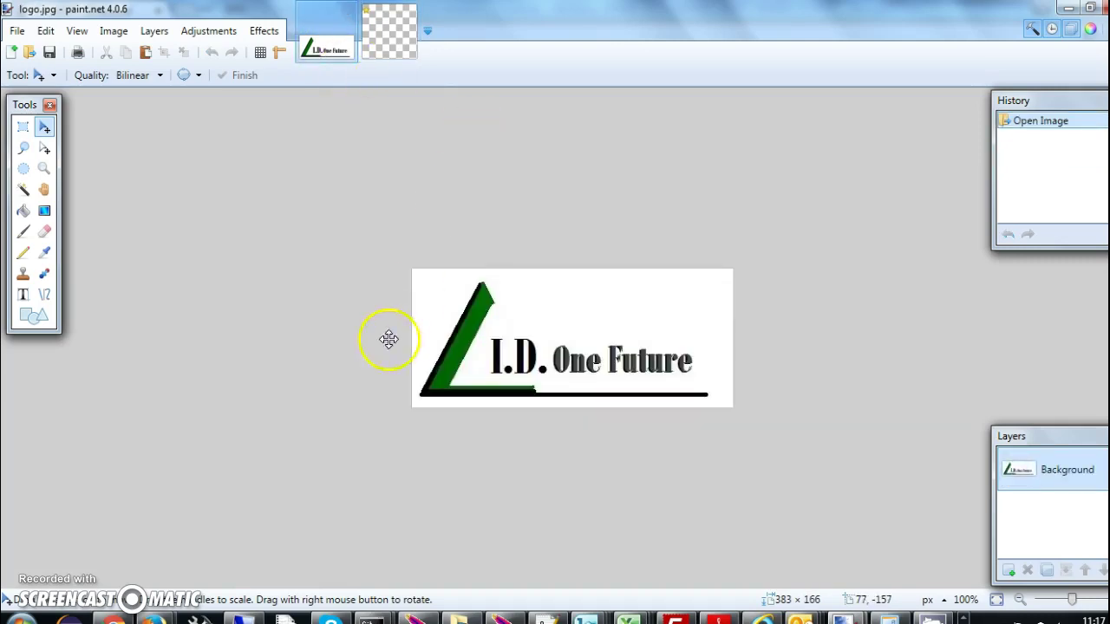
- Select the whole logo.jpg image and copy it
click(43, 32)
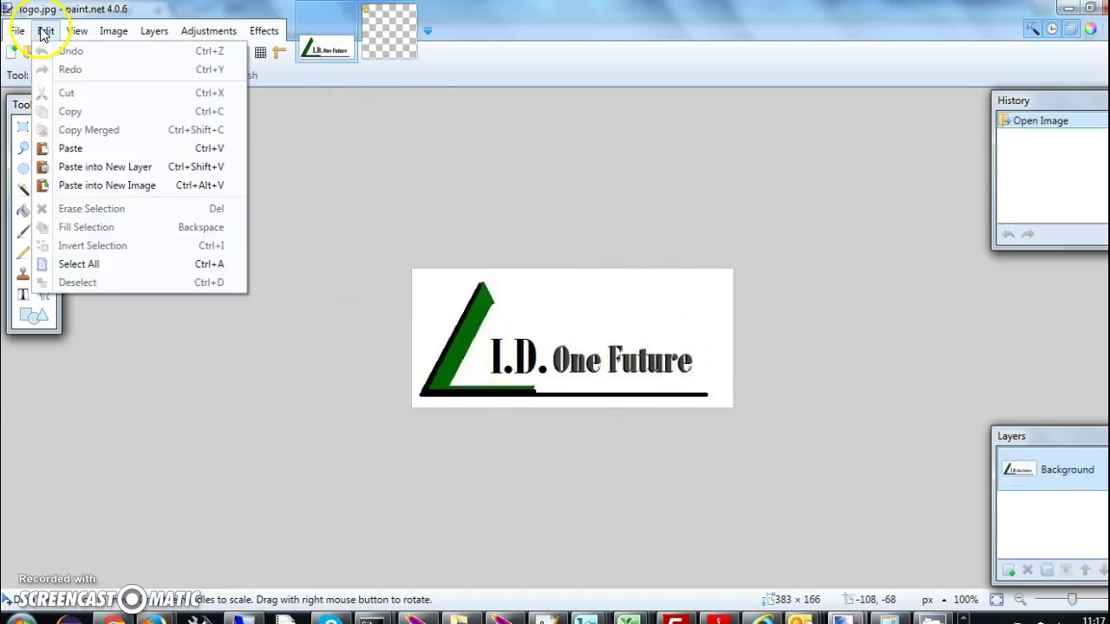
click(95, 267)
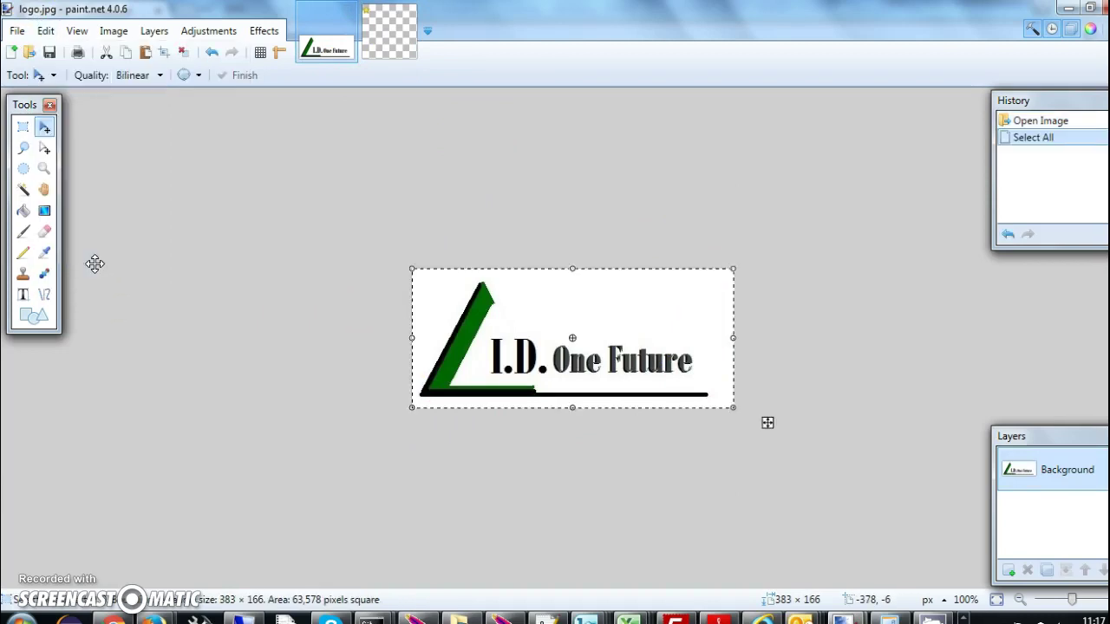
click(126, 54)
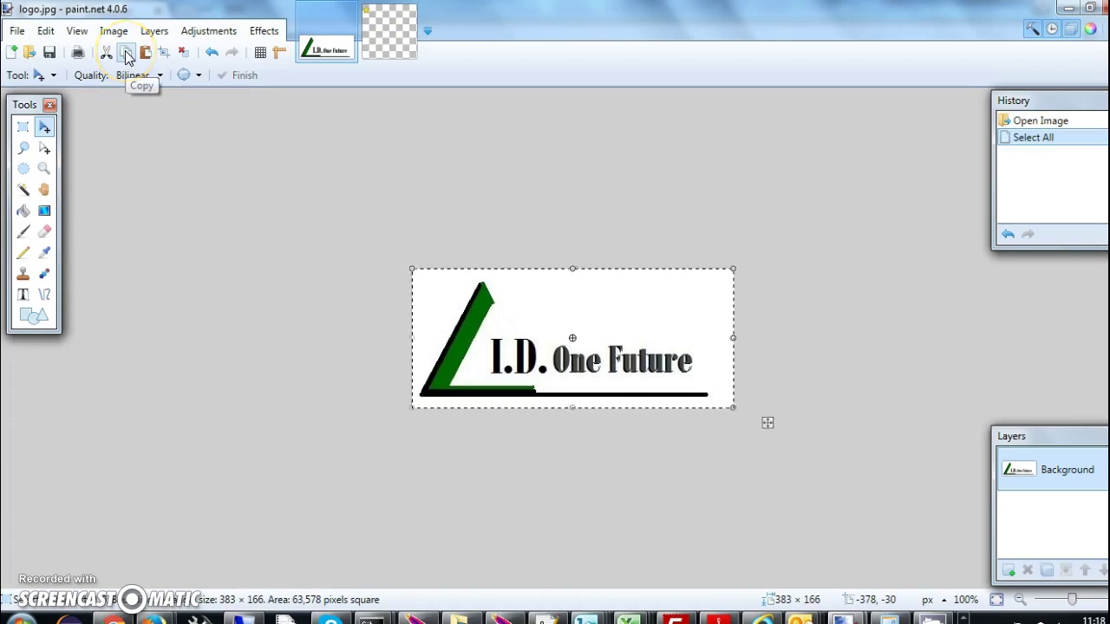
click(45, 32)
click(70, 114)
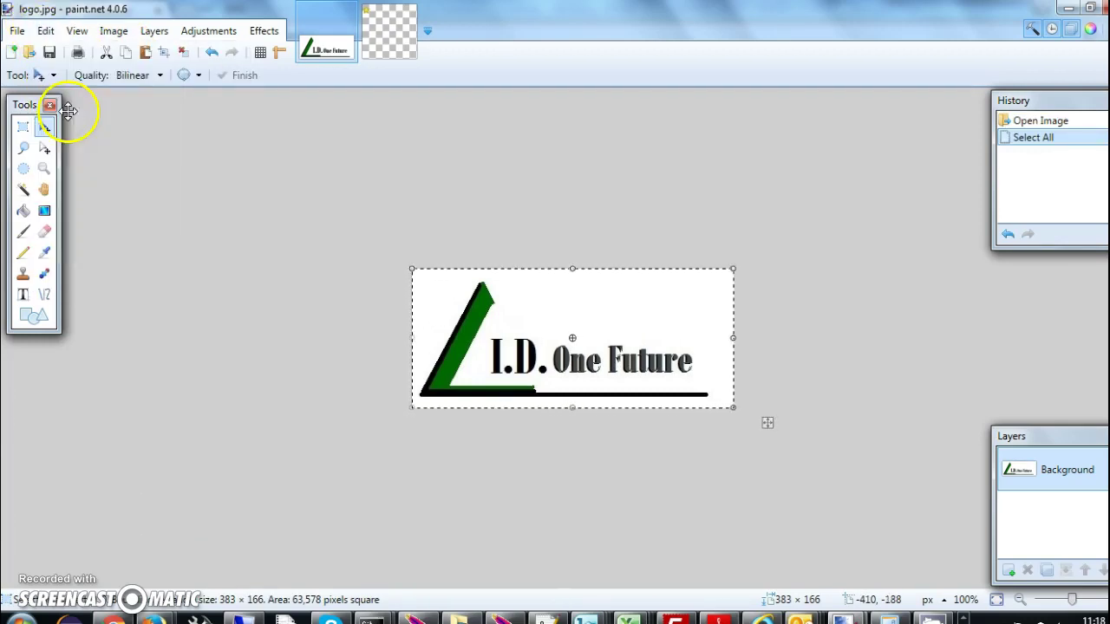
- Switch to the transparent Untitled square canvas
click(320, 39)
click(385, 35)
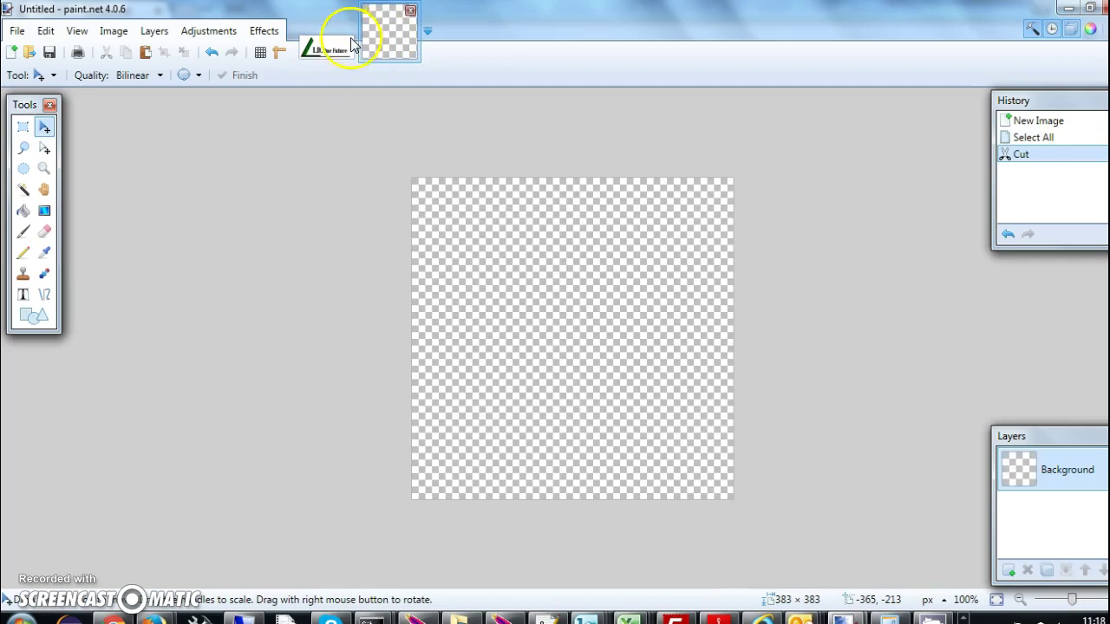
click(345, 42)
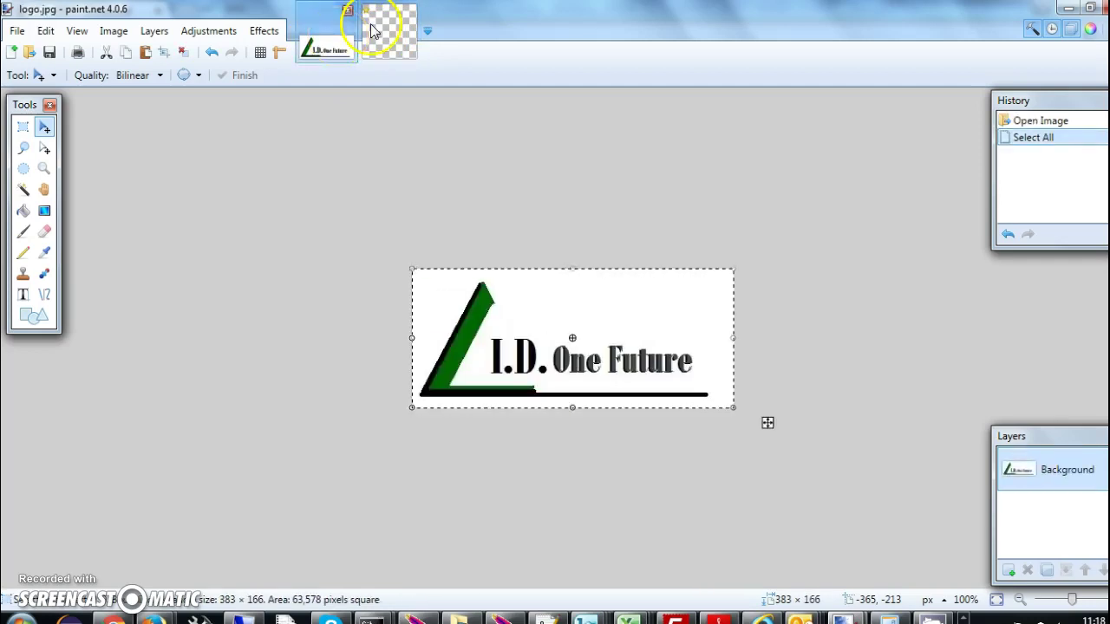
click(393, 38)
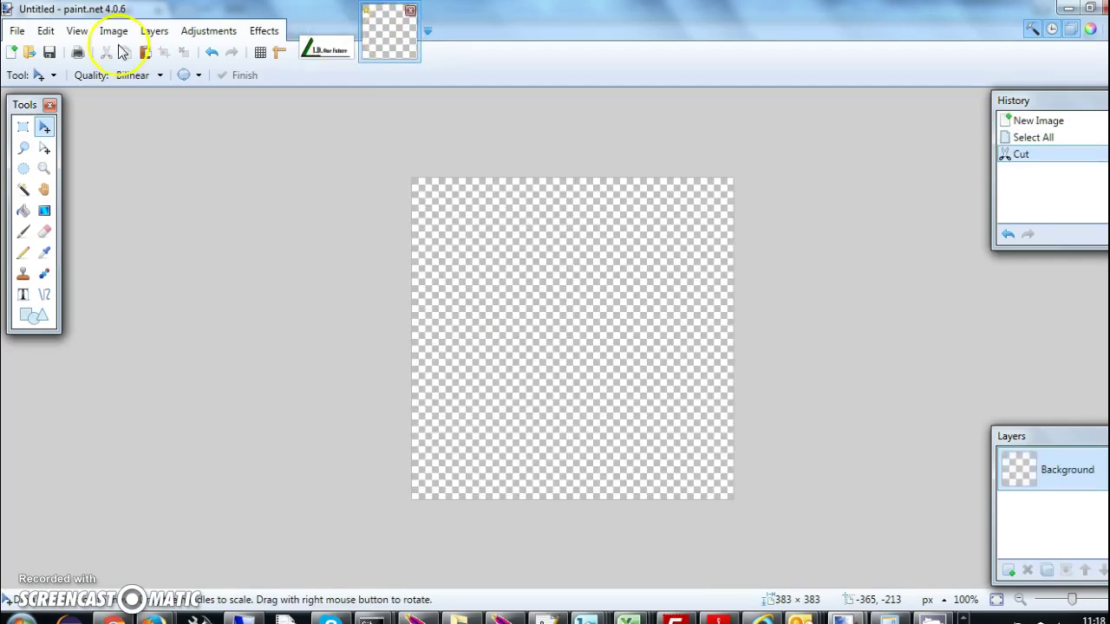
- Paste the copied logo onto the 383 × 383 square canvas
click(45, 31)
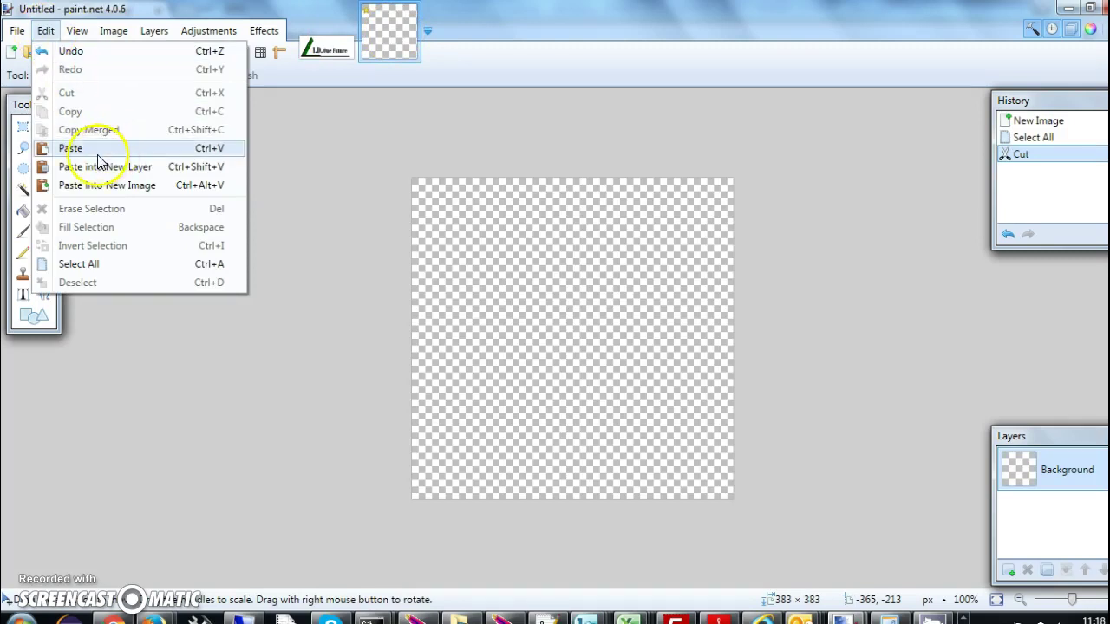
click(71, 148)
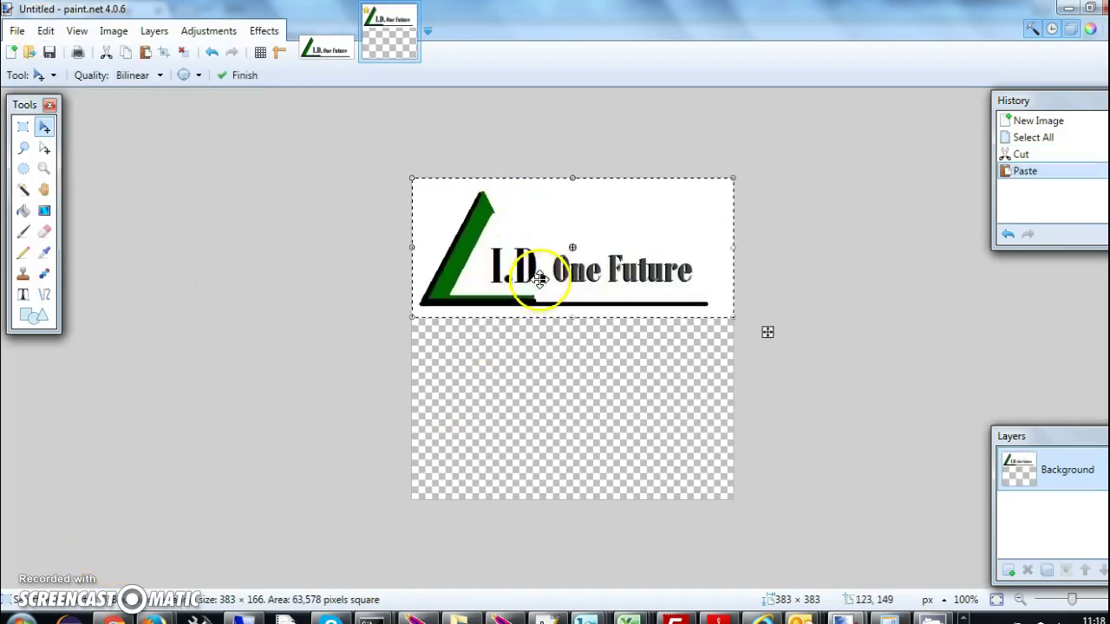
key(Return)
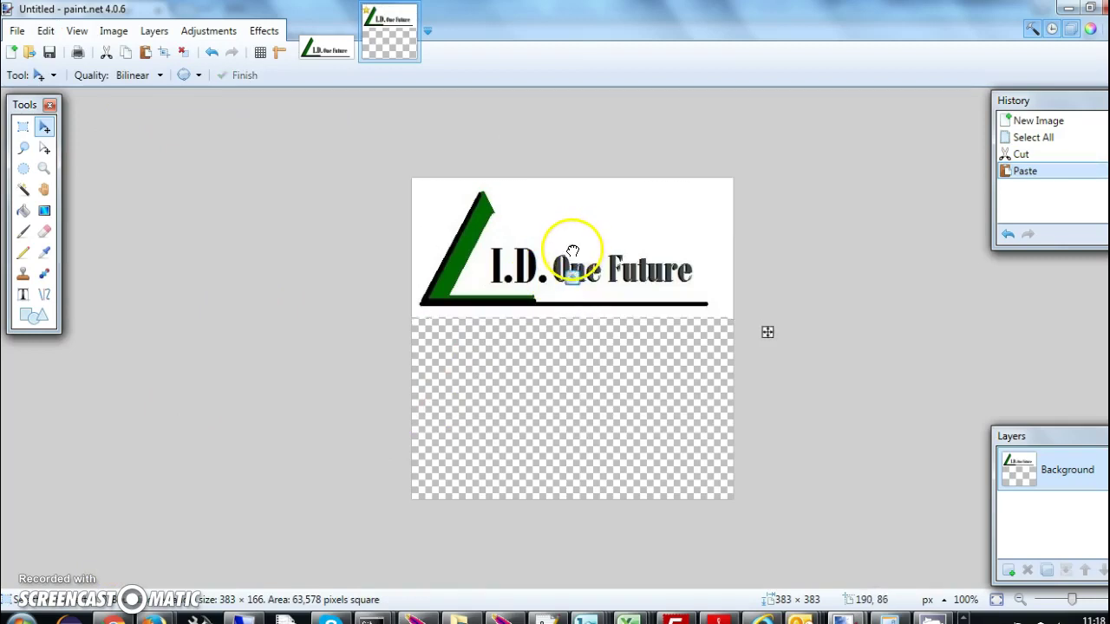
- Drag the pasted logo down toward the canvas's vertical centre
drag(572, 295, 564, 349)
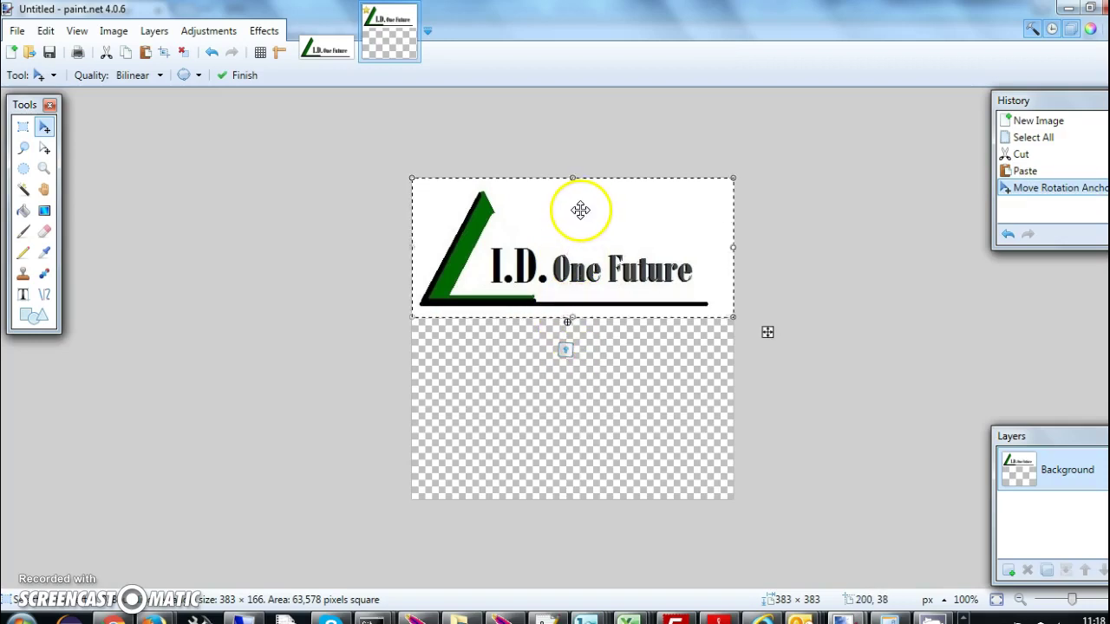
click(577, 208)
drag(575, 213, 575, 300)
click(575, 299)
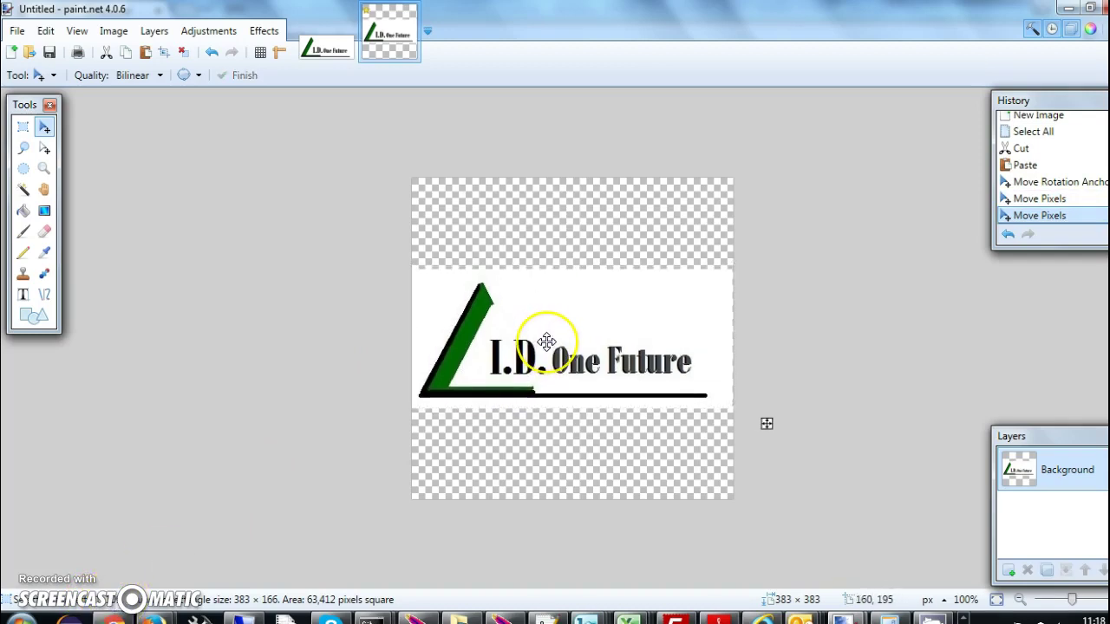
click(546, 340)
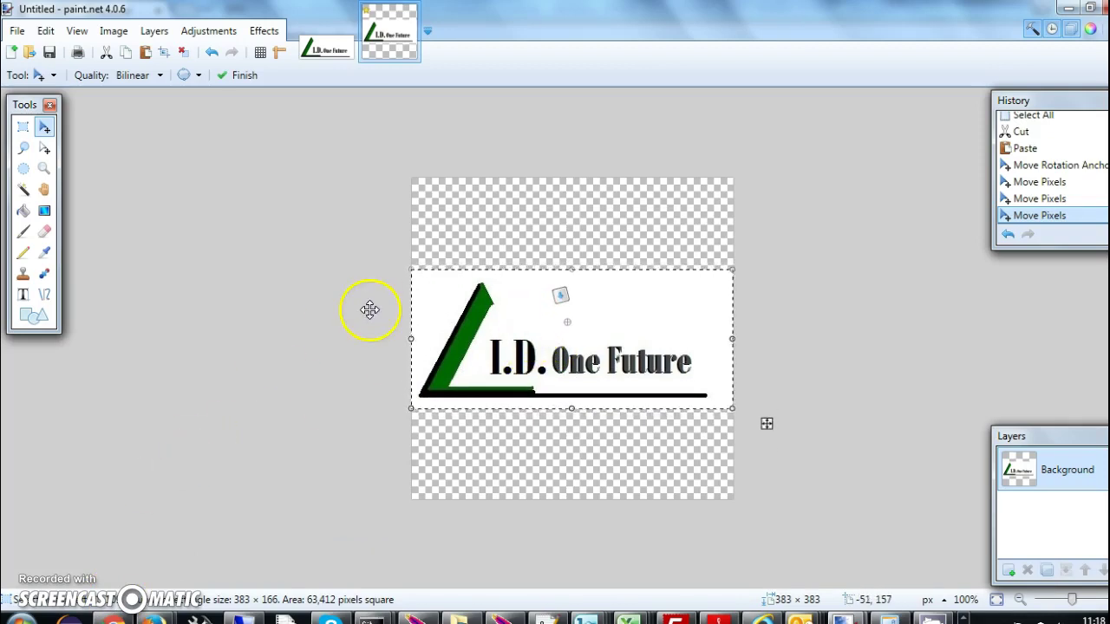
click(341, 49)
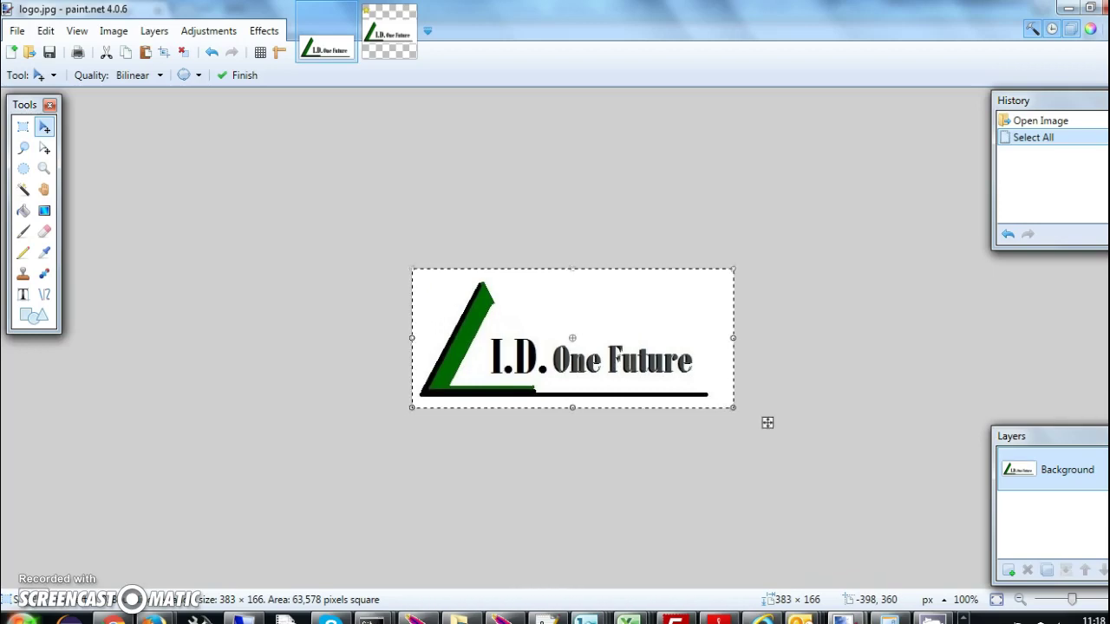
- Launch Windows Calculator via a 'calc' Start search and move it off the logo
click(21, 616)
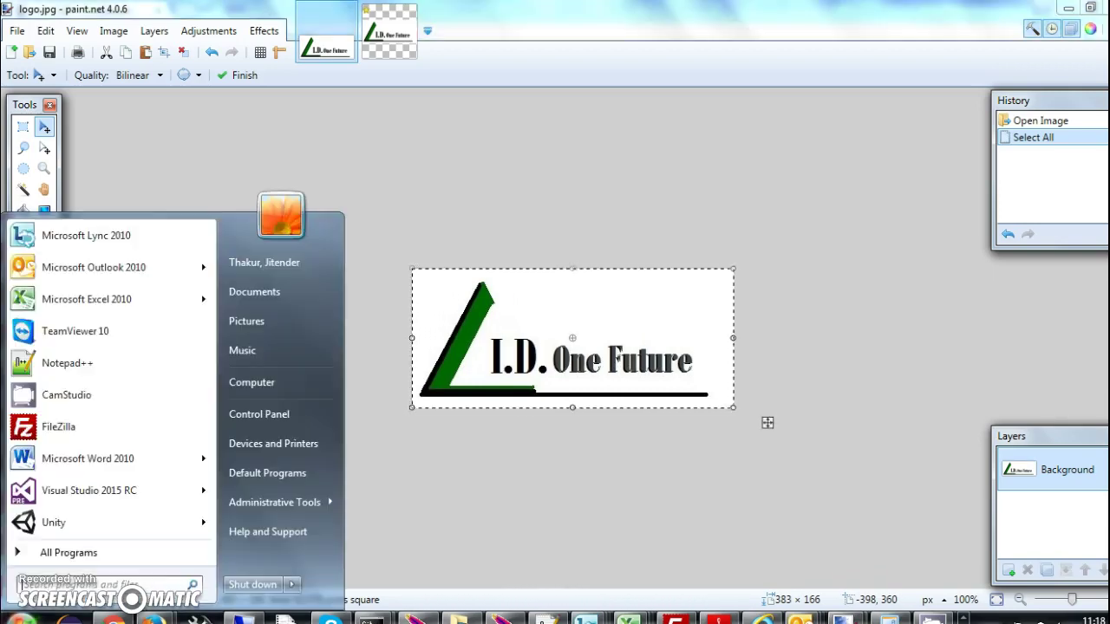
text(calc)
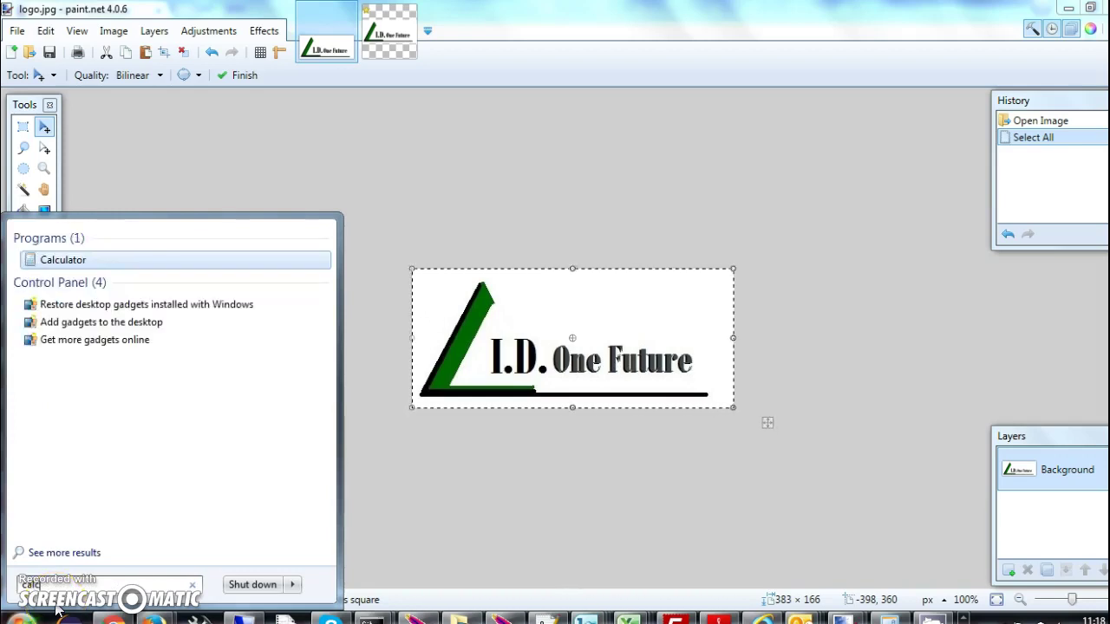
key(Return)
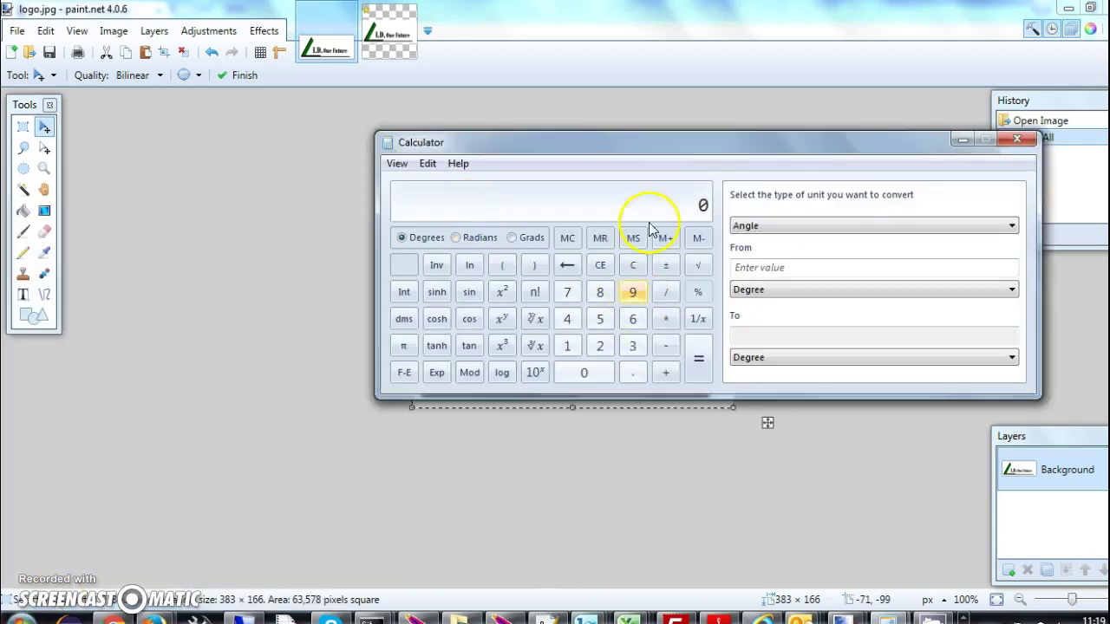
drag(664, 144, 579, 95)
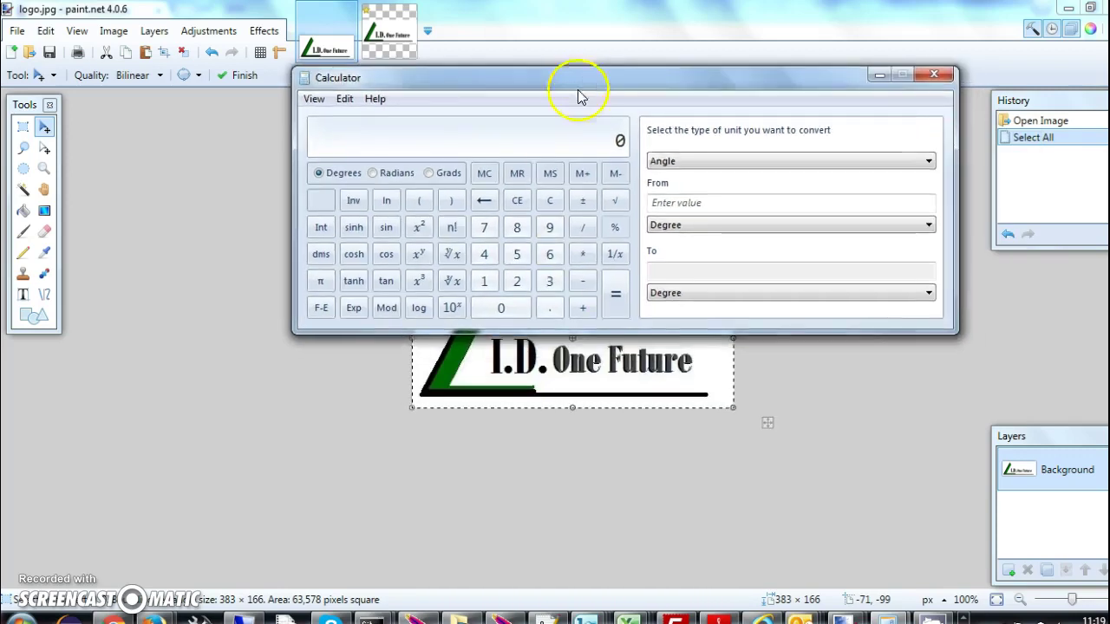
- Subtract the logo height from the canvas height: 383 − 166 = 217
click(517, 227)
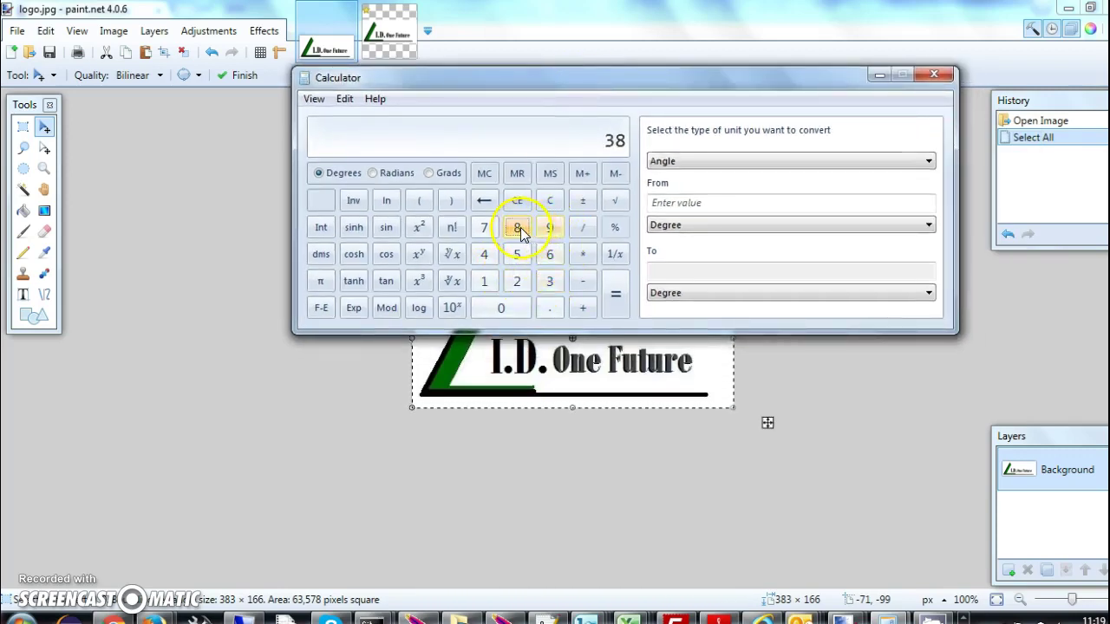
click(583, 282)
click(484, 280)
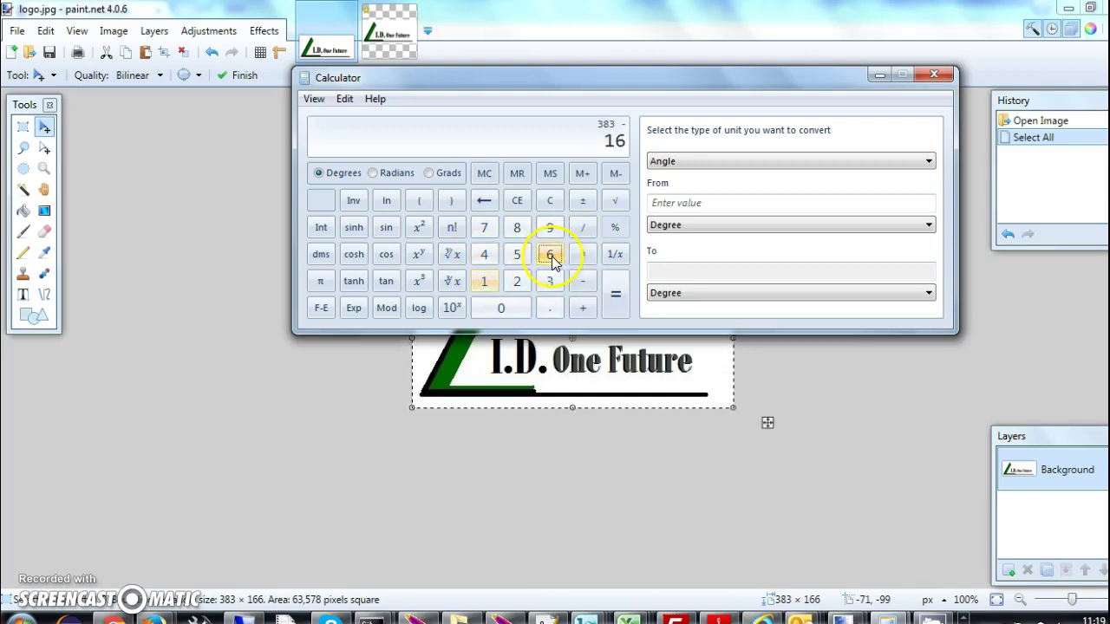
click(614, 295)
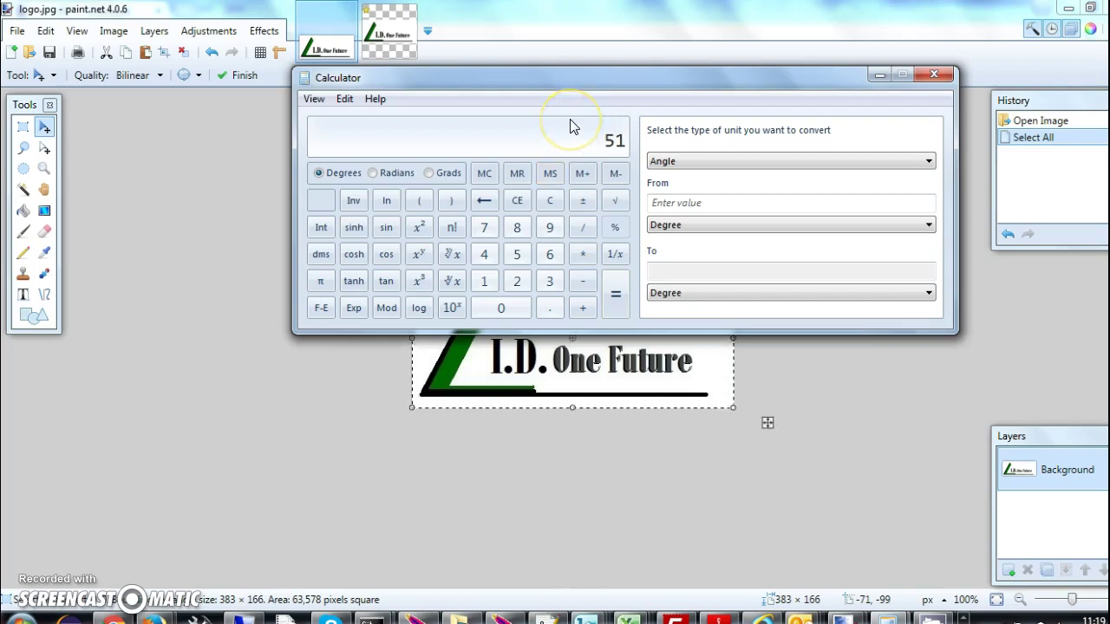
click(548, 286)
click(517, 223)
click(579, 286)
click(483, 281)
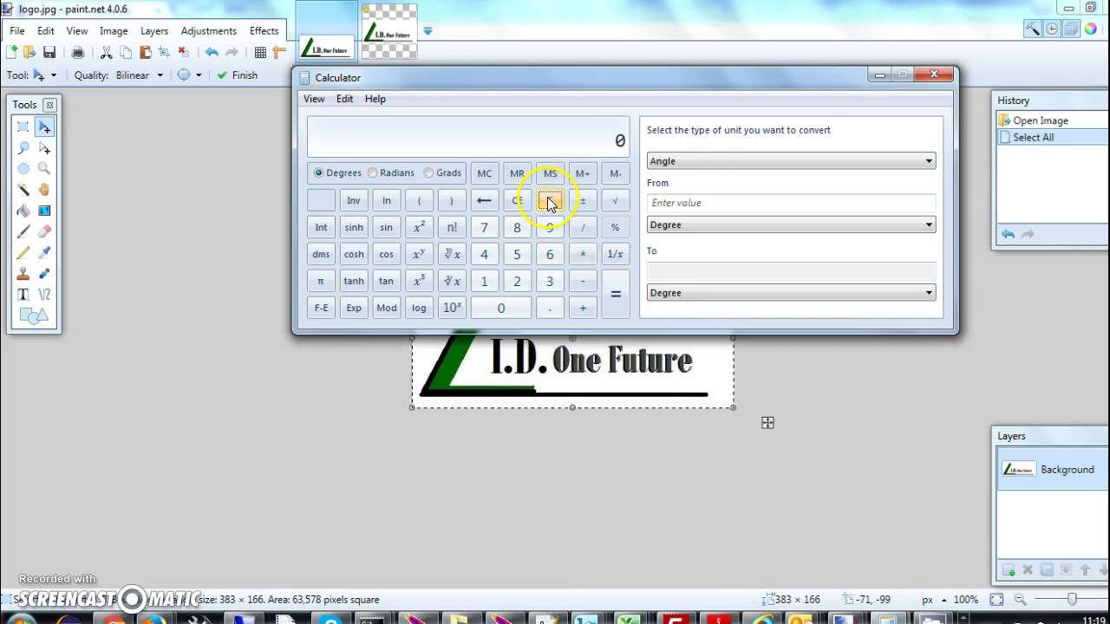
click(517, 228)
click(549, 281)
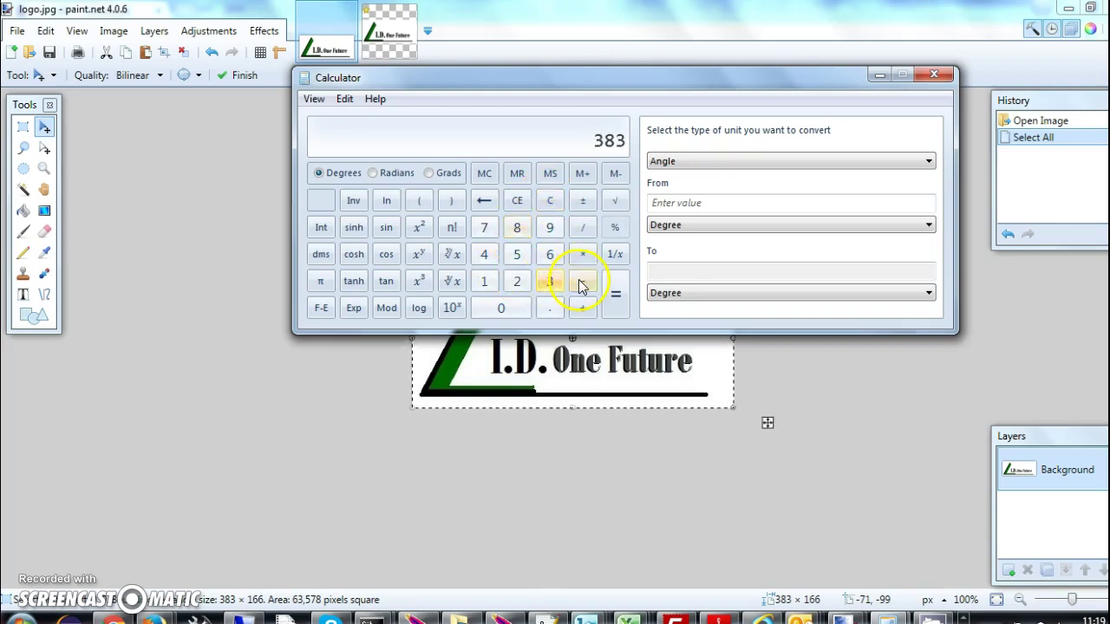
click(484, 281)
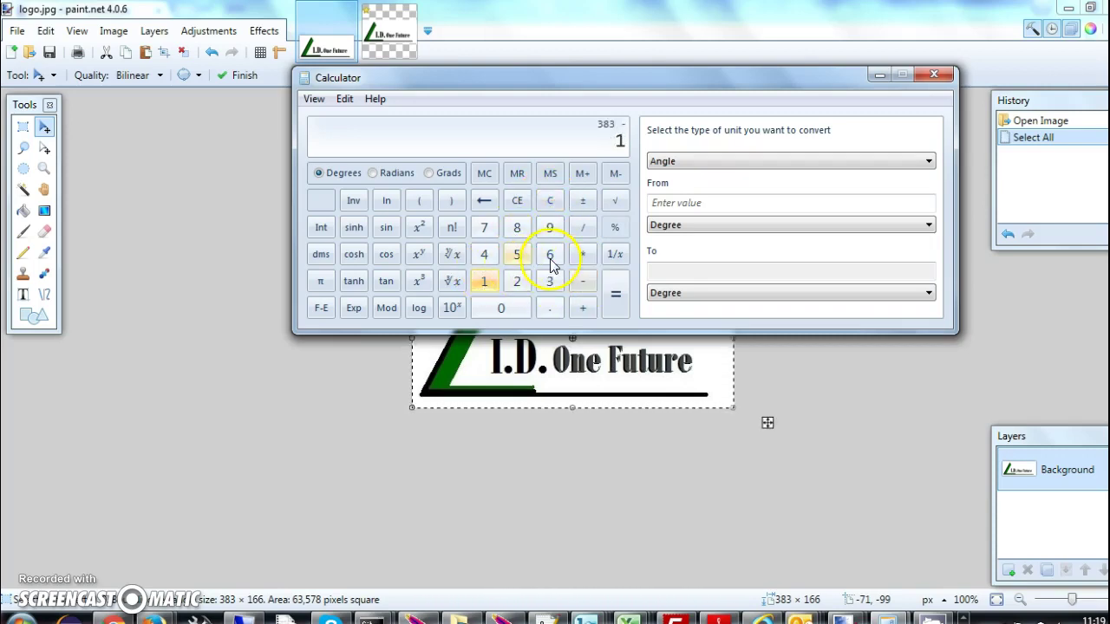
click(615, 295)
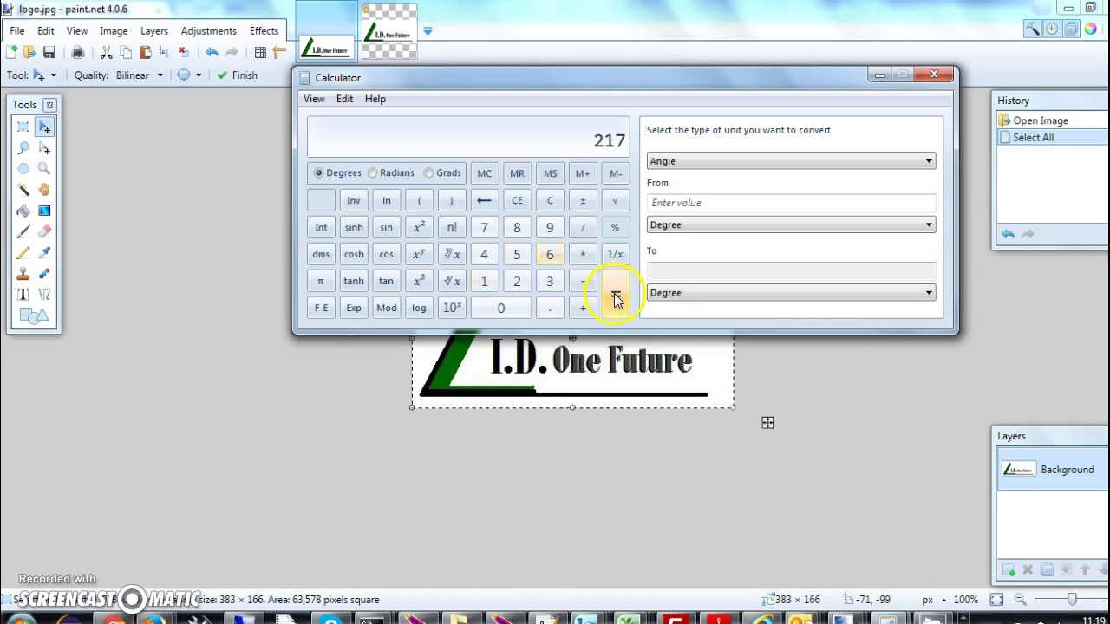
- Divide 217 by 2 to get the 108.5 offset
click(582, 231)
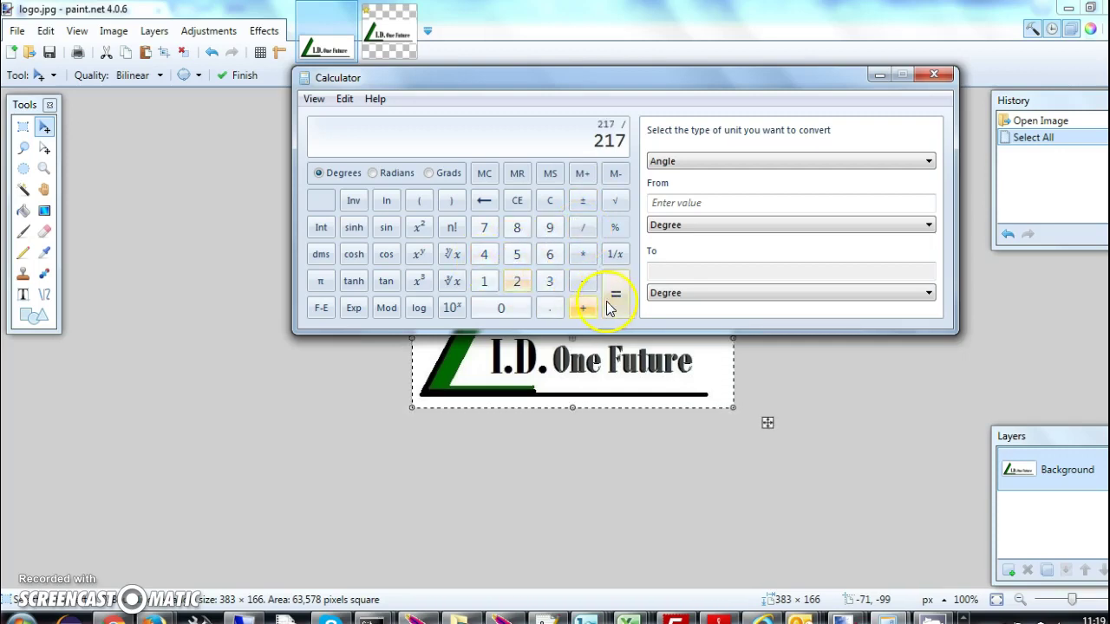
click(518, 283)
click(612, 300)
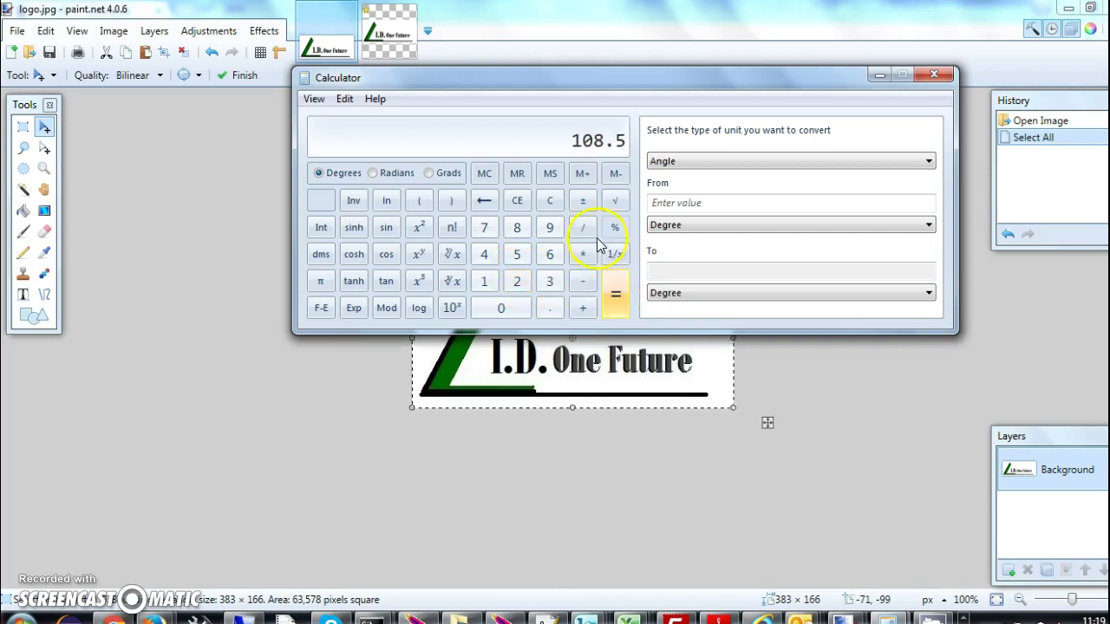
- Return to the Untitled canvas, commit the logo, and nudge it to vertical centre
click(877, 77)
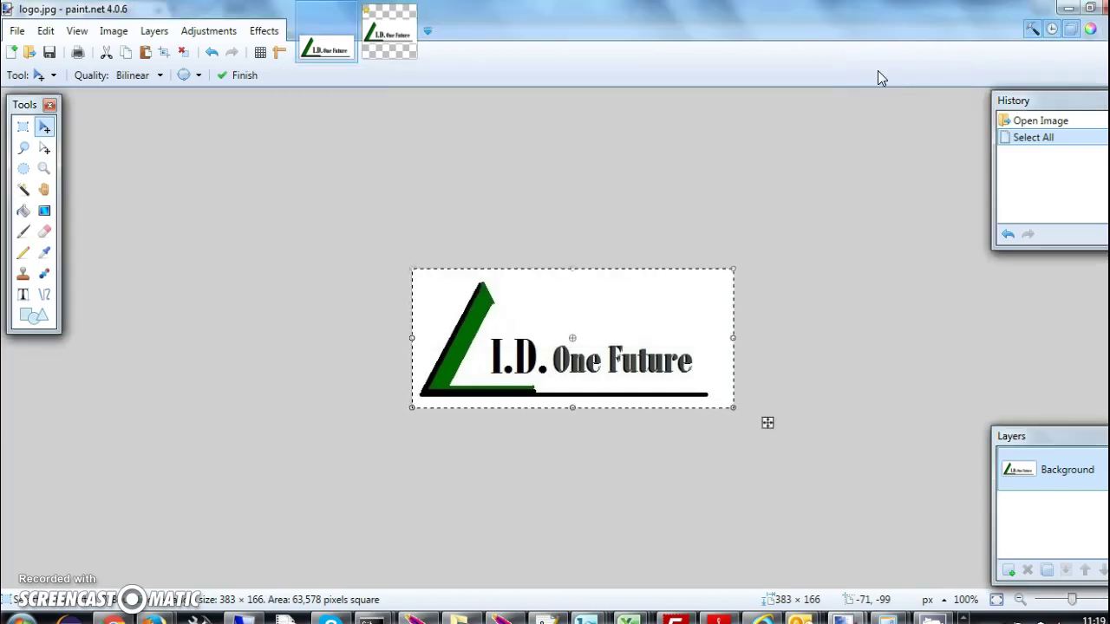
click(381, 31)
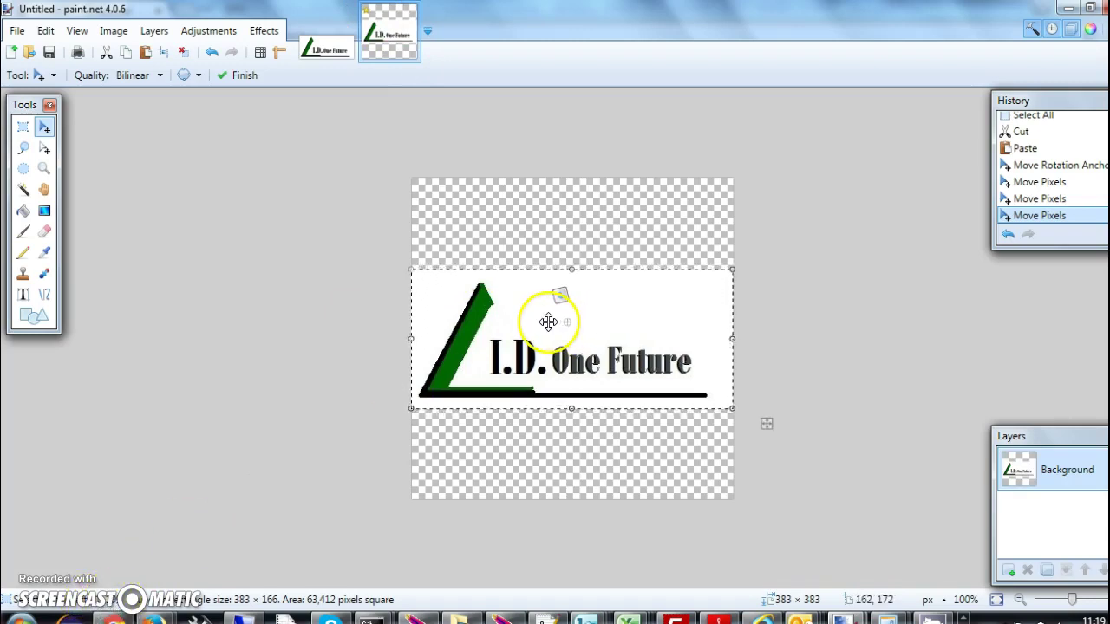
key(ctrl+d)
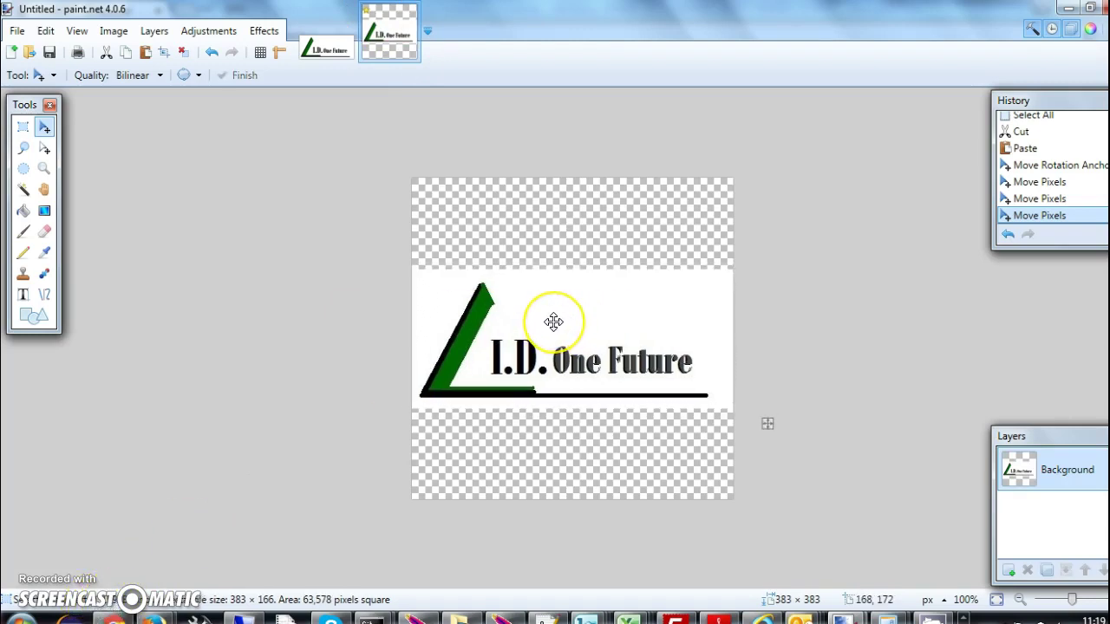
click(553, 321)
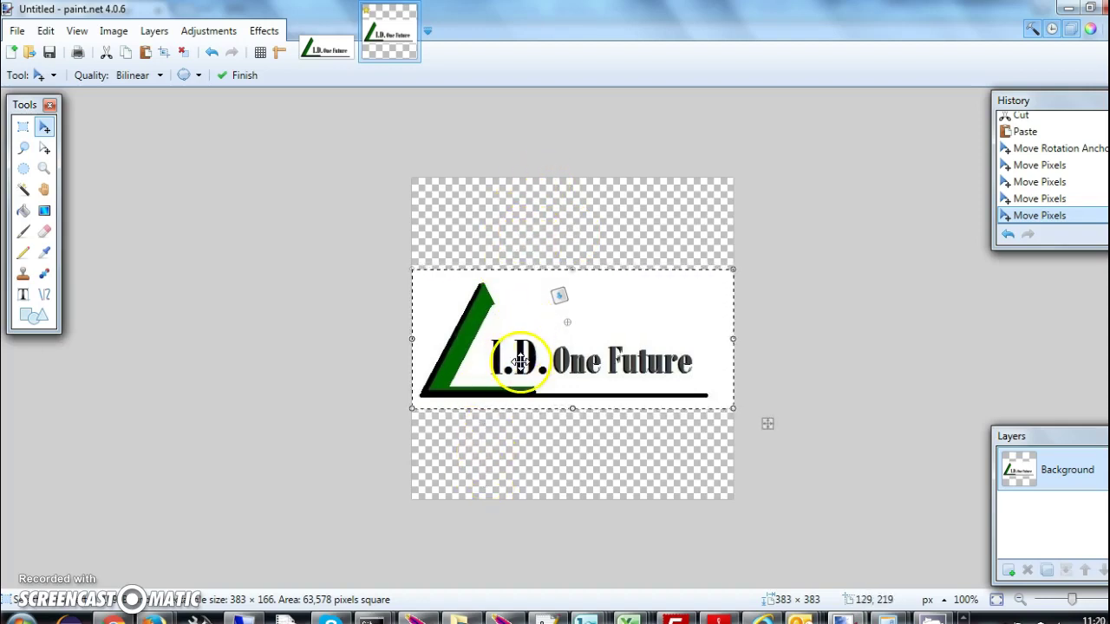
- Save the canvas as a JPEG named logocneterinsquare.jpg
click(18, 31)
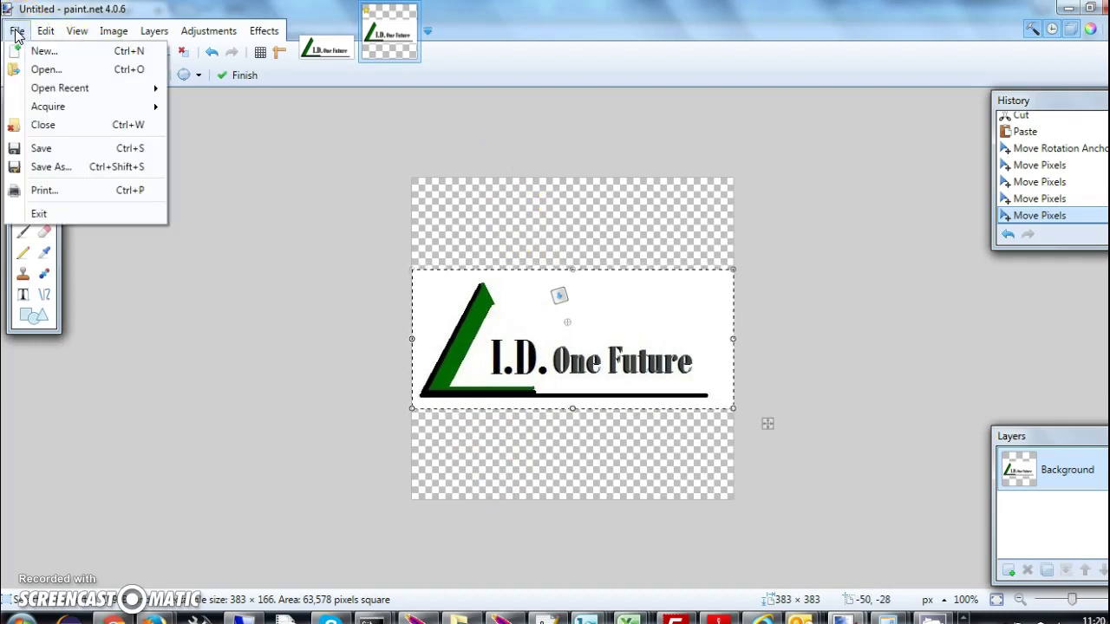
click(85, 148)
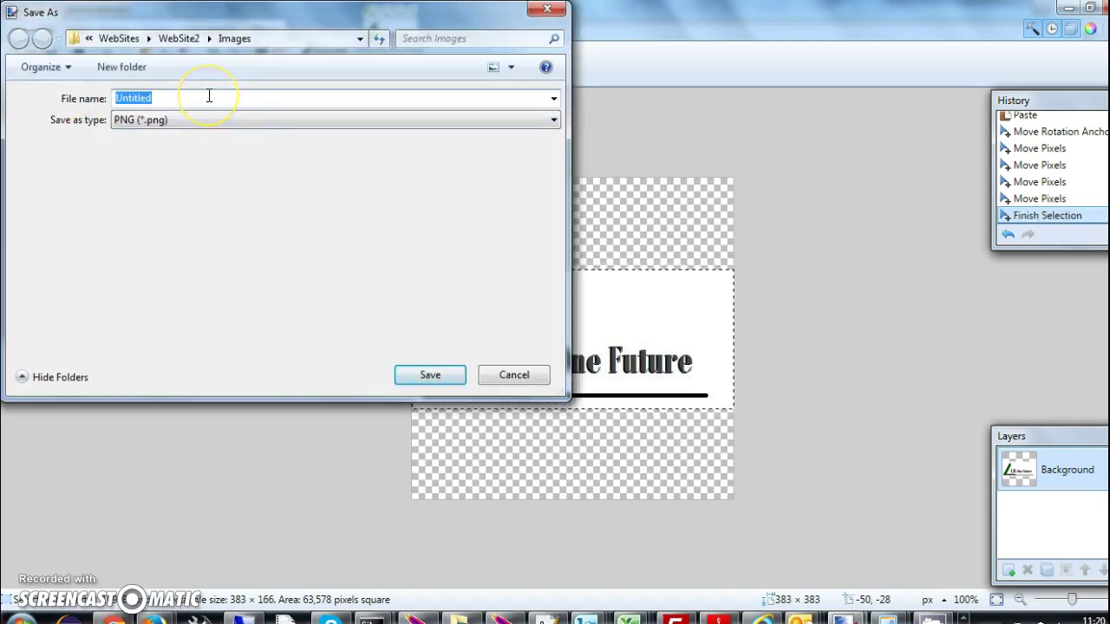
text(logocneter)
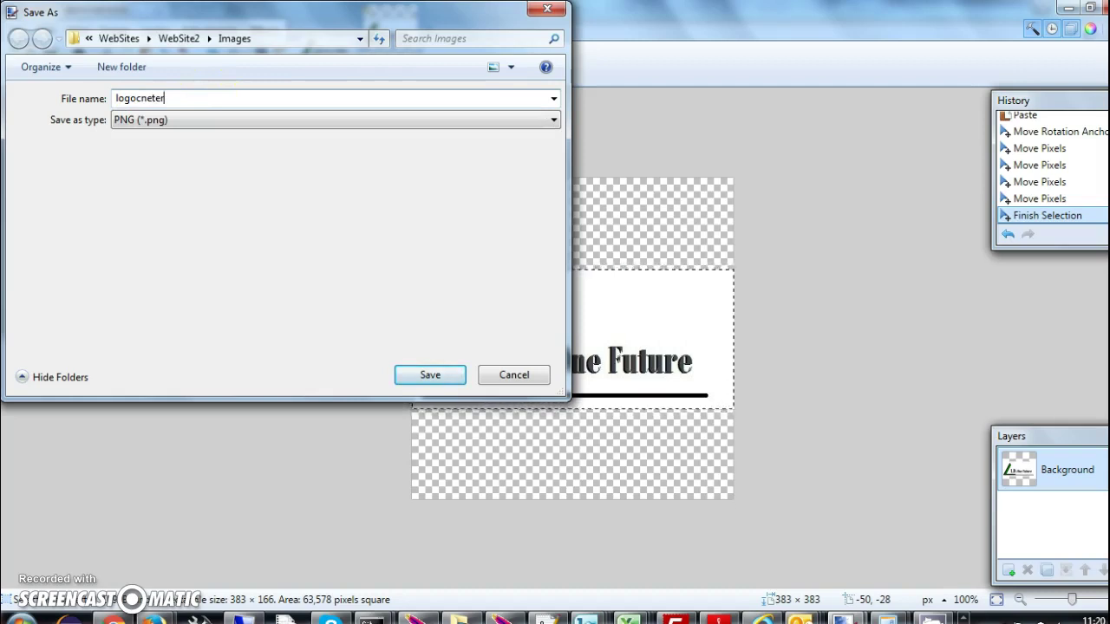
text(insquare)
click(215, 121)
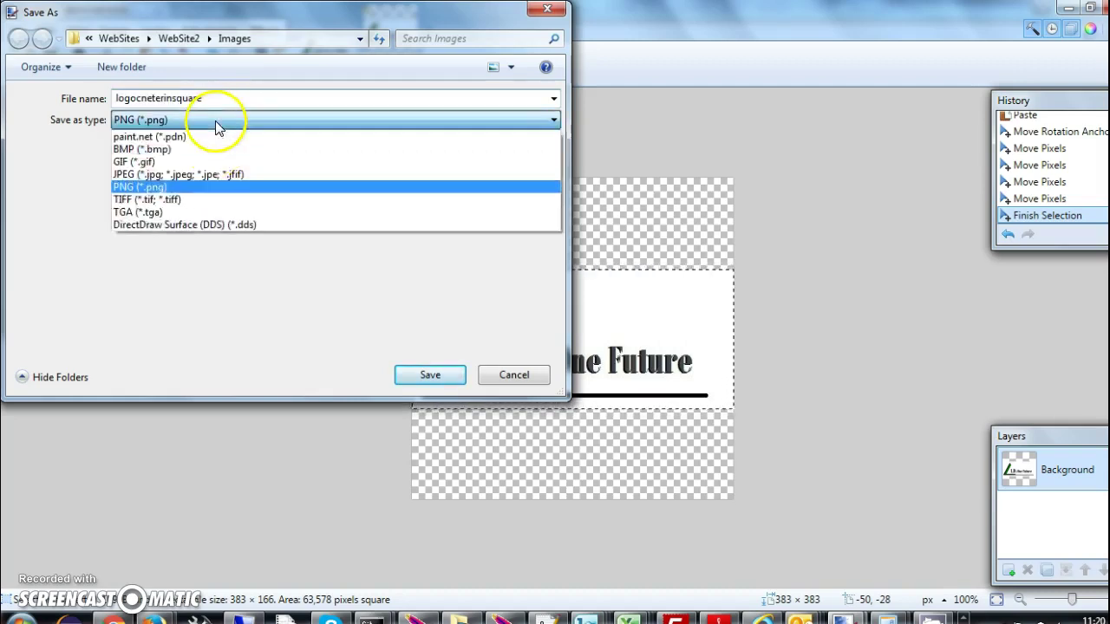
click(170, 179)
click(425, 374)
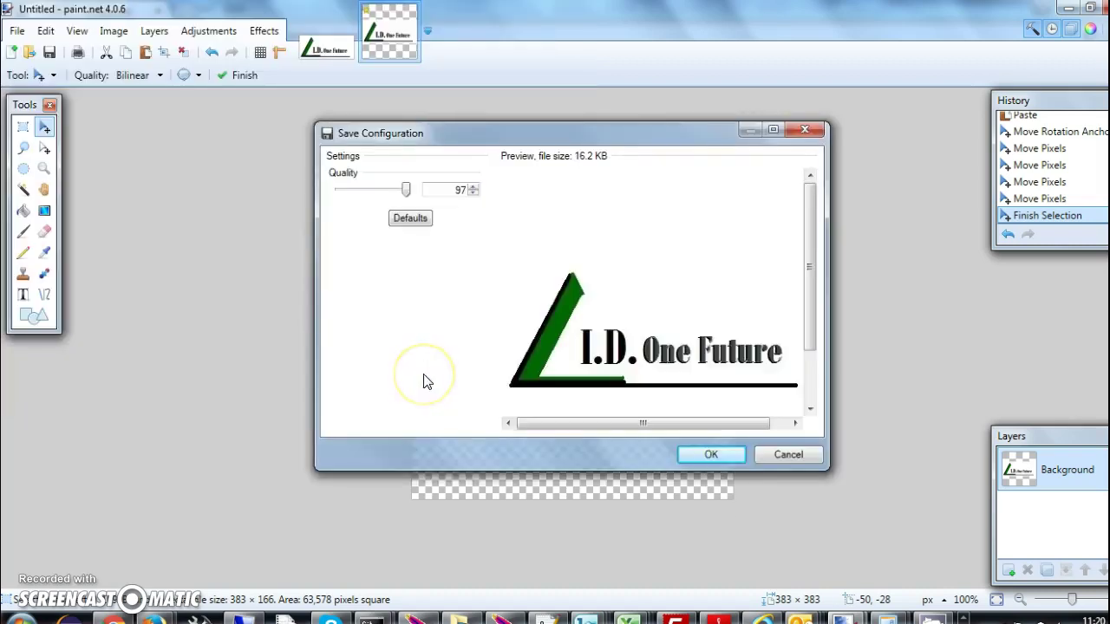
- Accept the JPEG quality to save logocneterinsquare.jpg, then clear the selection around the logo
click(712, 460)
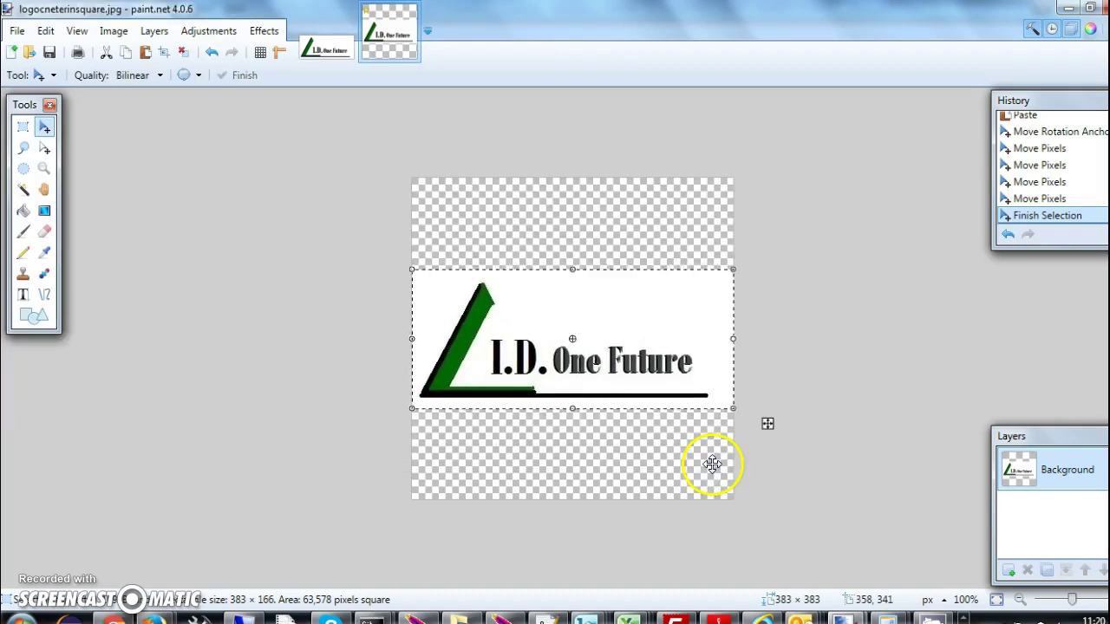
click(840, 406)
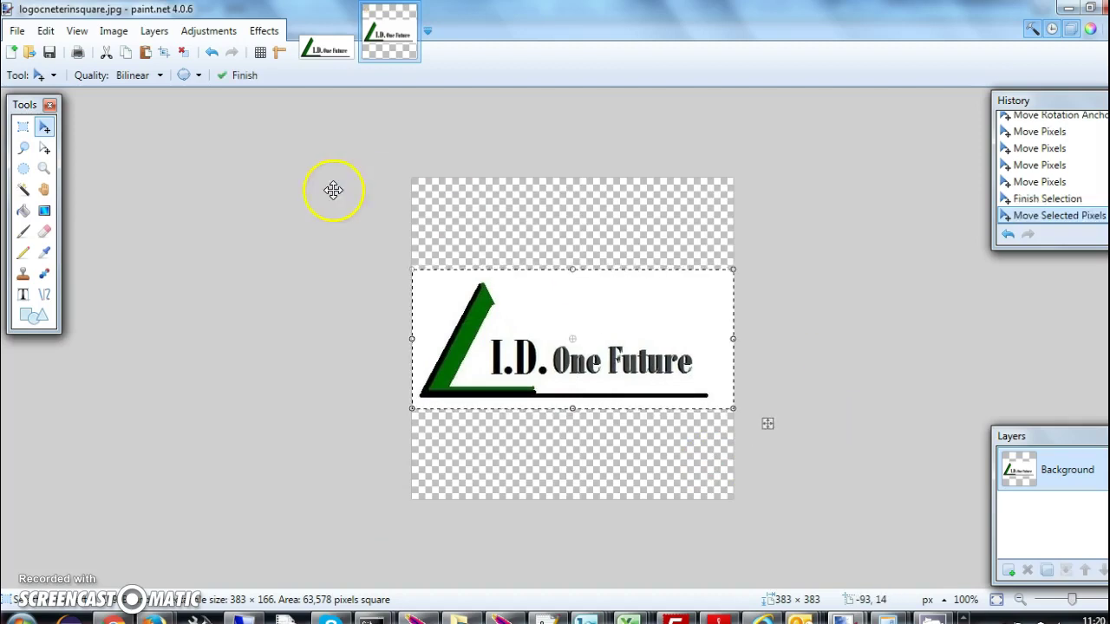
click(23, 128)
click(530, 192)
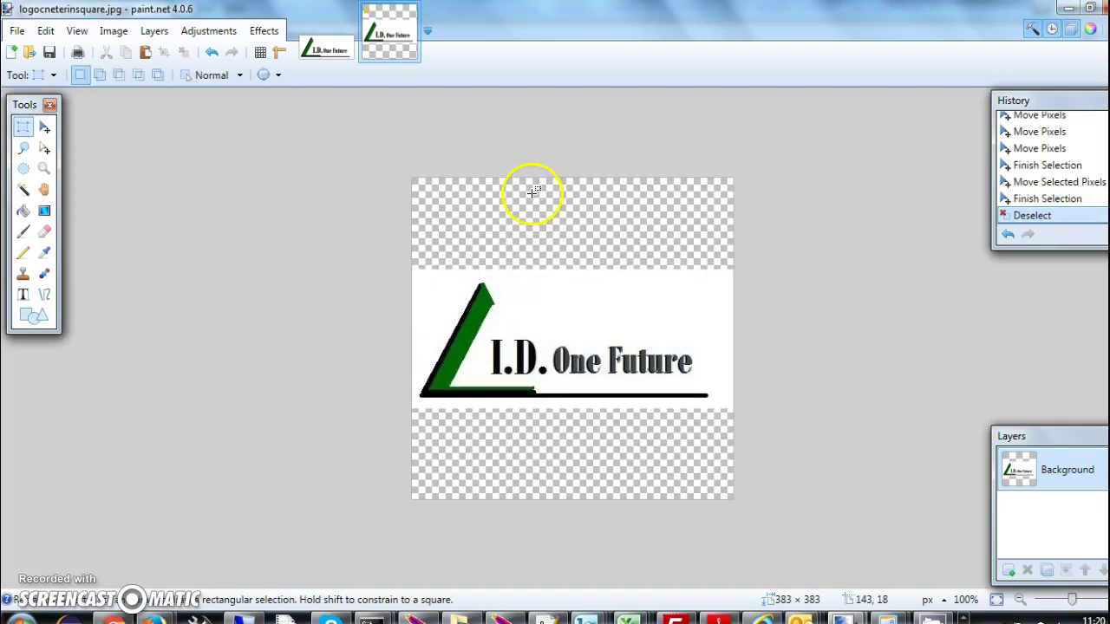